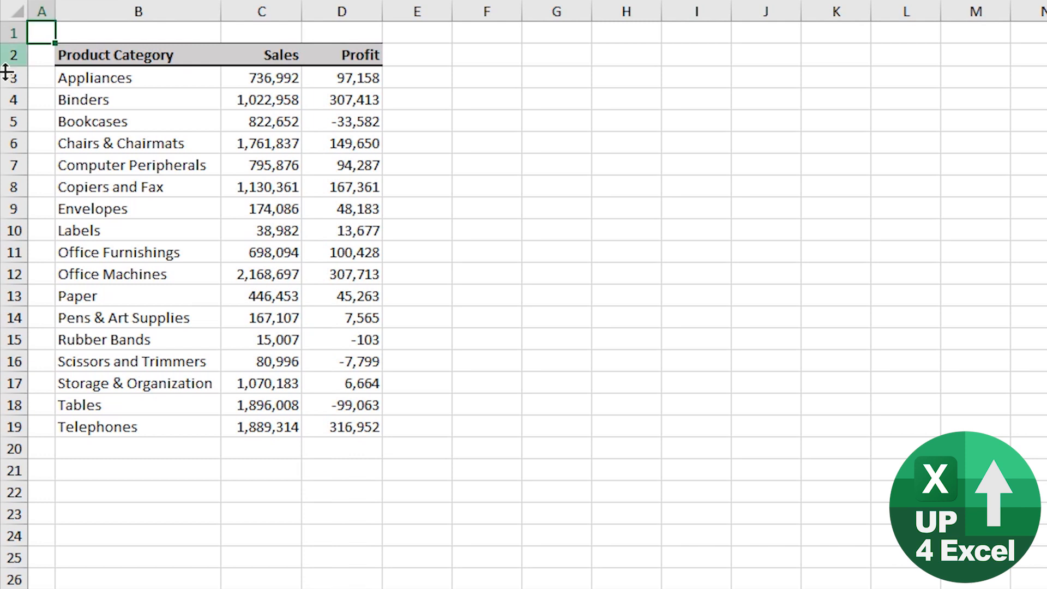
Clear the contents of cells B7:D12, and repeatedly undo and redo that deletion.
{"action": "left_click_drag", "start_coordinate": [153, 163], "coordinate": [303, 274]}
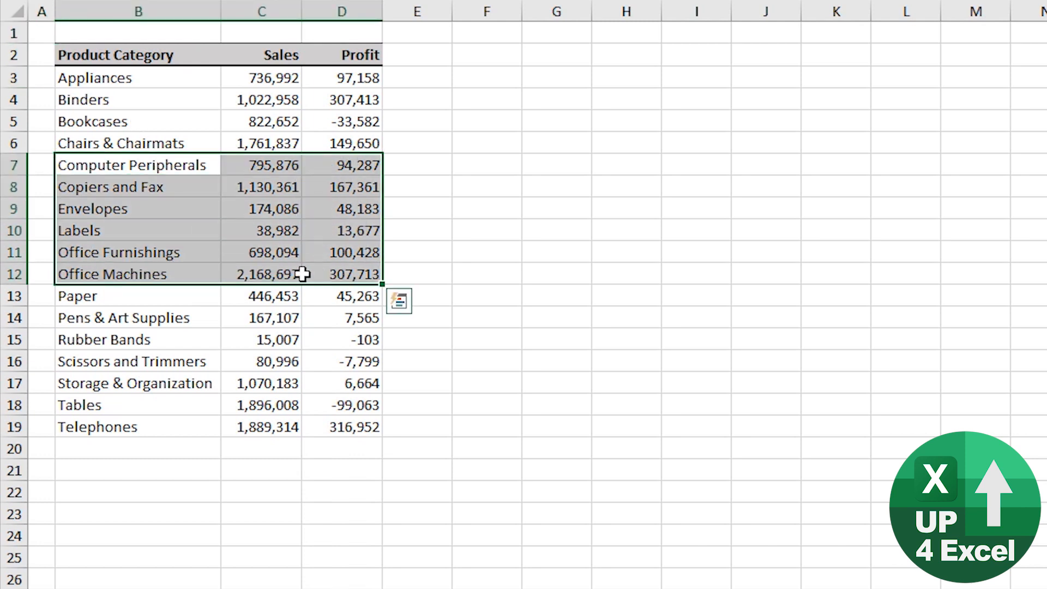
{"action": "key", "text": "Delete"}
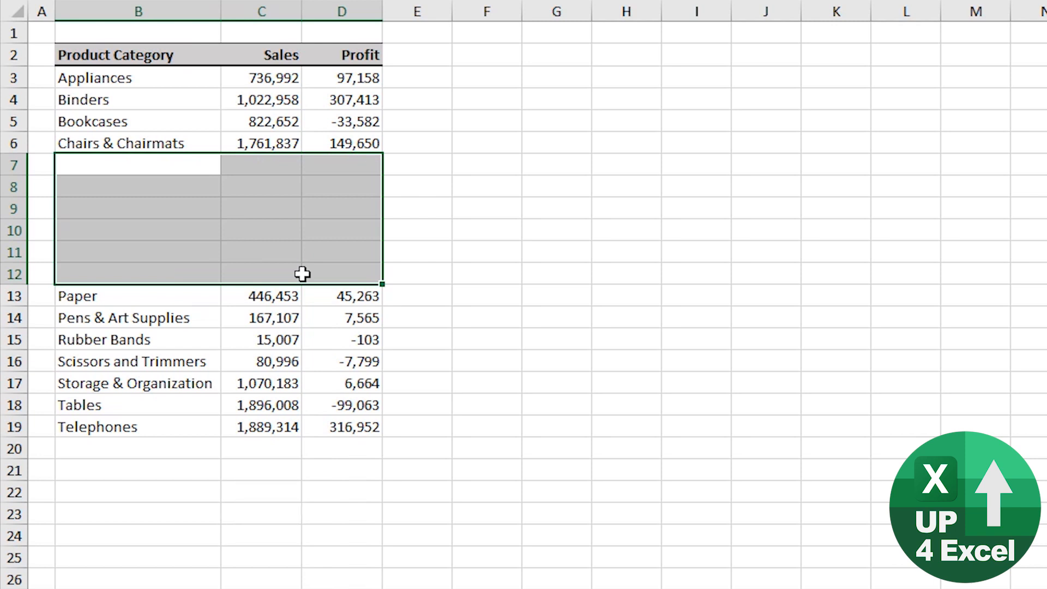
{"action": "key", "text": "ctrl+z"}
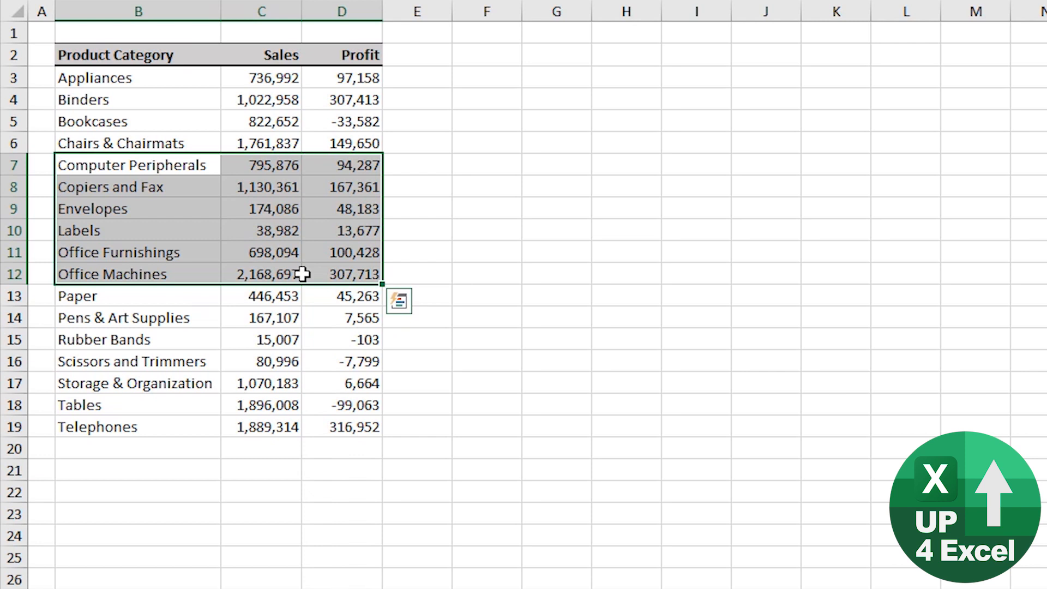
{"action": "key", "text": "ctrl+y"}
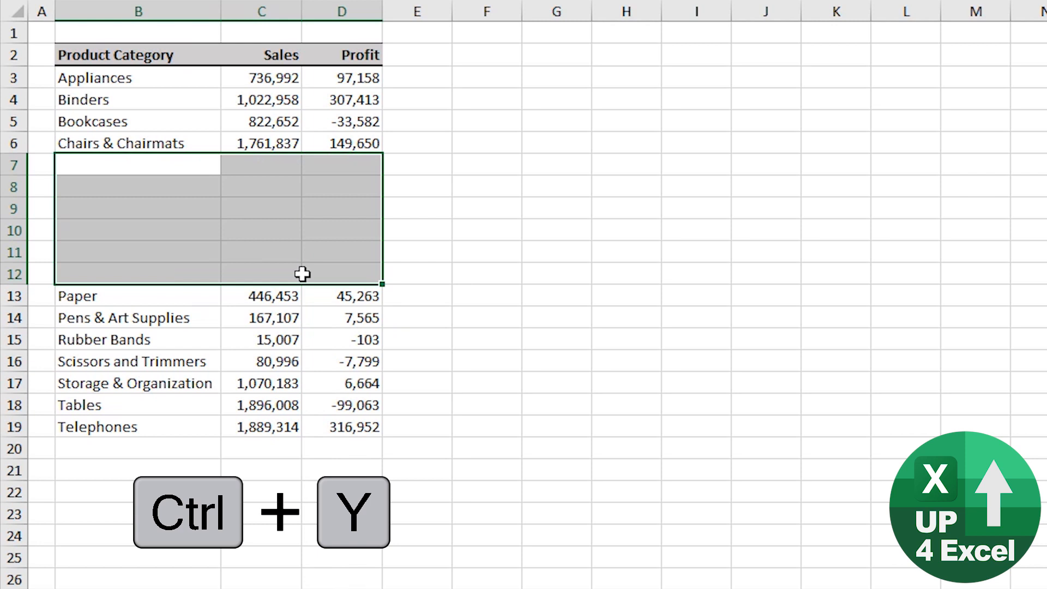
{"action": "key", "text": "ctrl+z"}
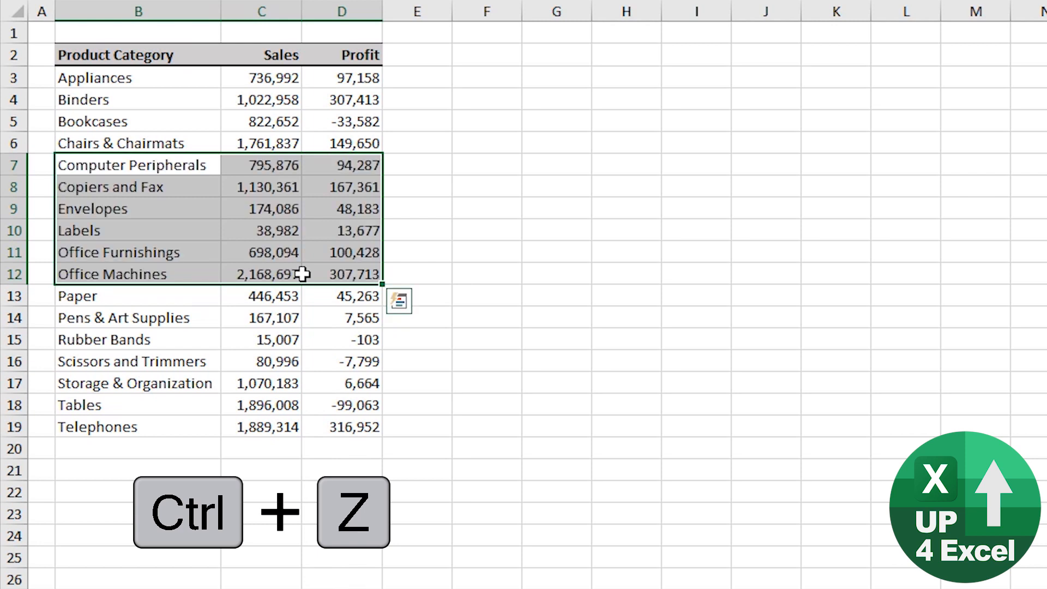
{"action": "key", "text": "ctrl+y"}
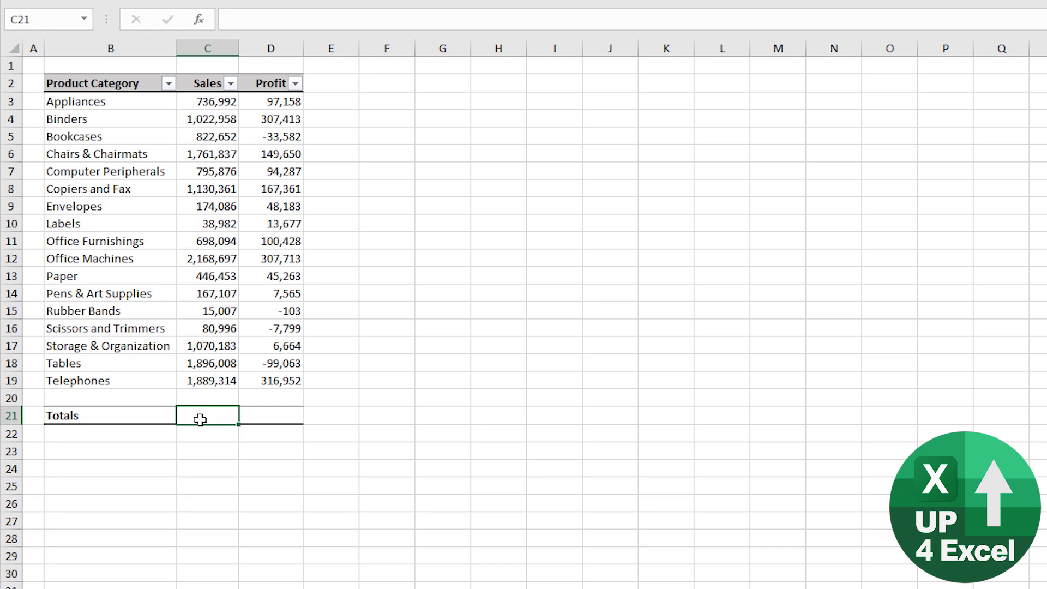
Total the Sales column in the Totals row by entering an AutoSum of C3:C20 in C21.
{"action": "key", "text": "alt+equal"}
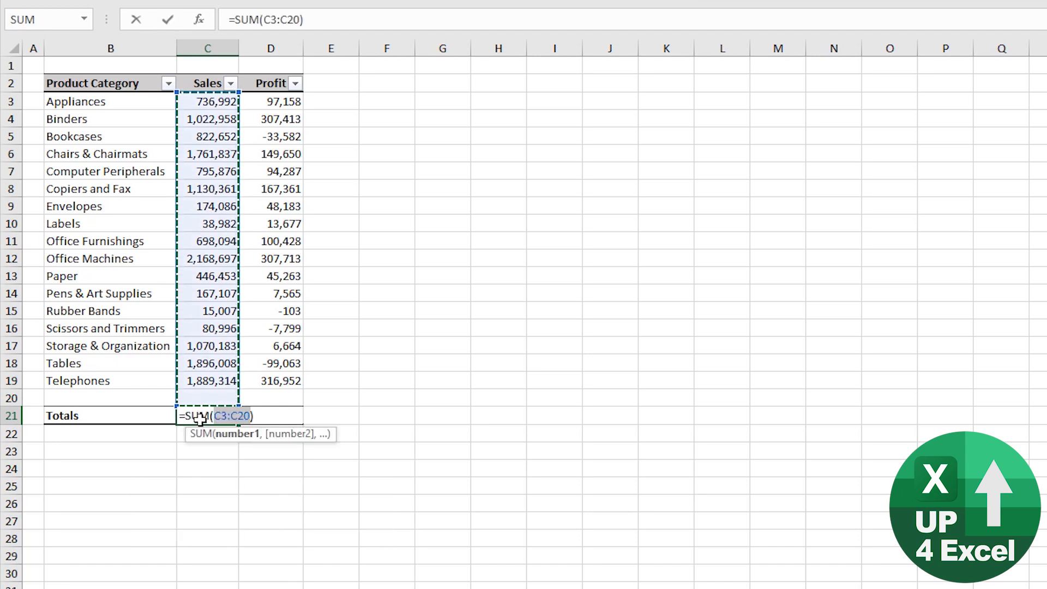
{"action": "key", "text": "Return"}
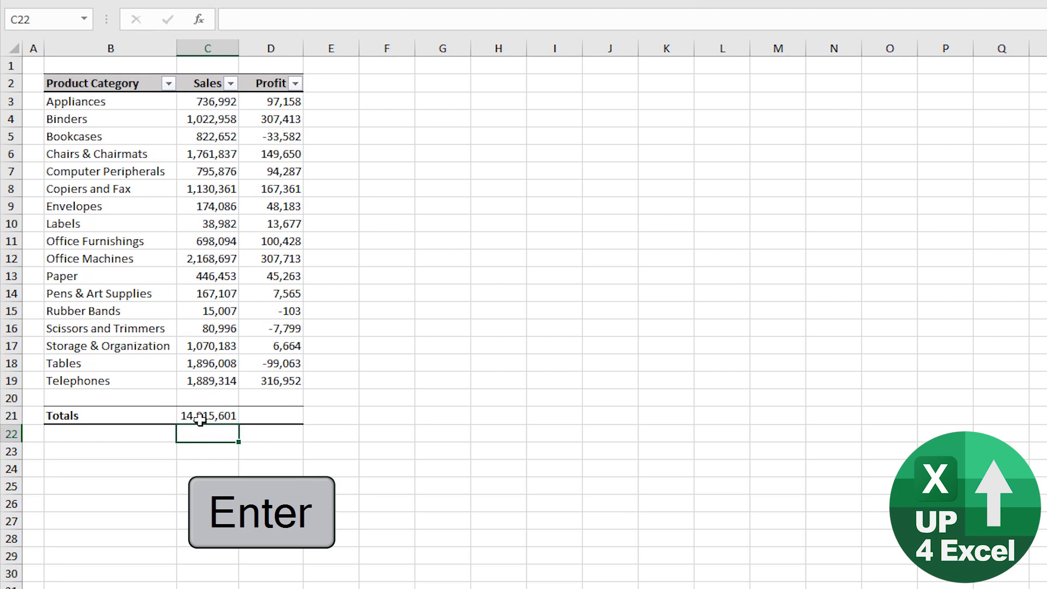
Filter the Product Category column to show only Bookcases, Computer Peripherals and Envelopes.
{"action": "left_click", "coordinate": [169, 84]}
{"action": "left_click", "coordinate": [106, 254]}
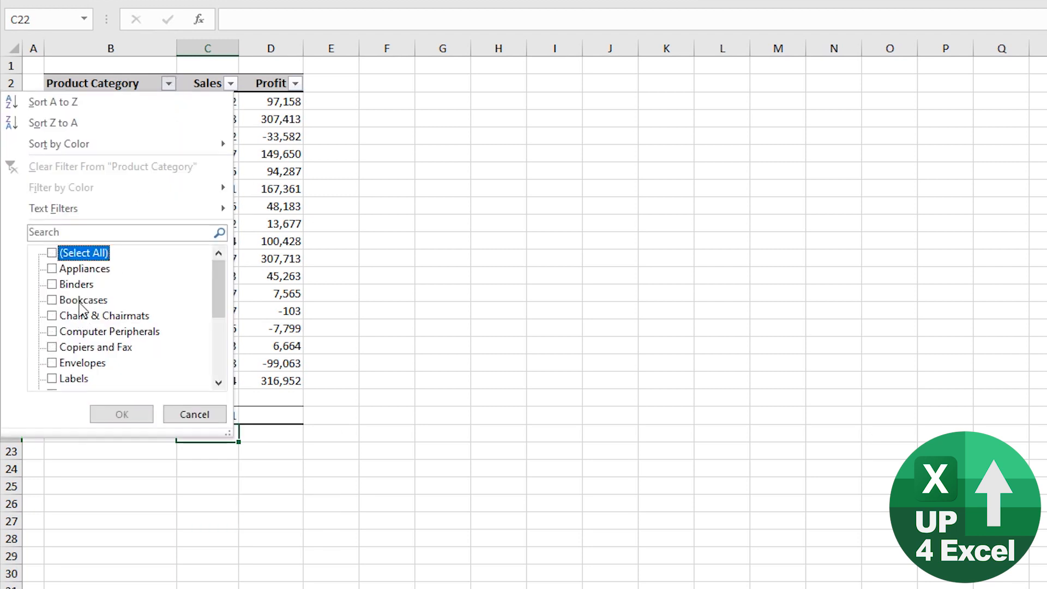
{"action": "left_click", "coordinate": [82, 301]}
{"action": "left_click", "coordinate": [82, 334]}
{"action": "left_click", "coordinate": [76, 363]}
{"action": "left_click", "coordinate": [121, 414]}
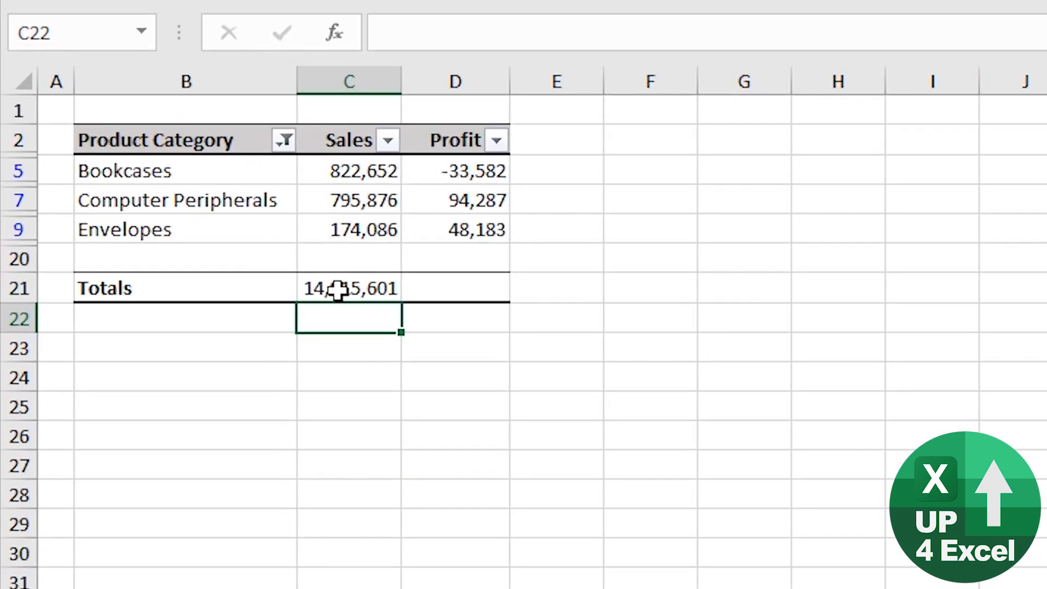
Check the Sales total's formula and add an AutoSum subtotal of D3:D20 for Profit in D21.
{"action": "left_click", "coordinate": [200, 172]}
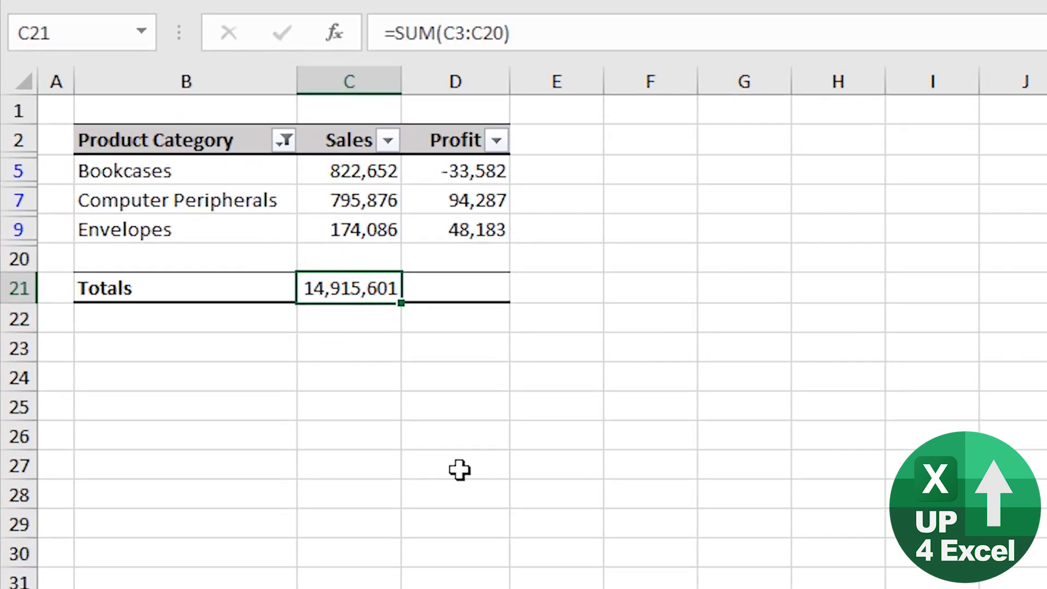
{"action": "key", "text": "Right"}
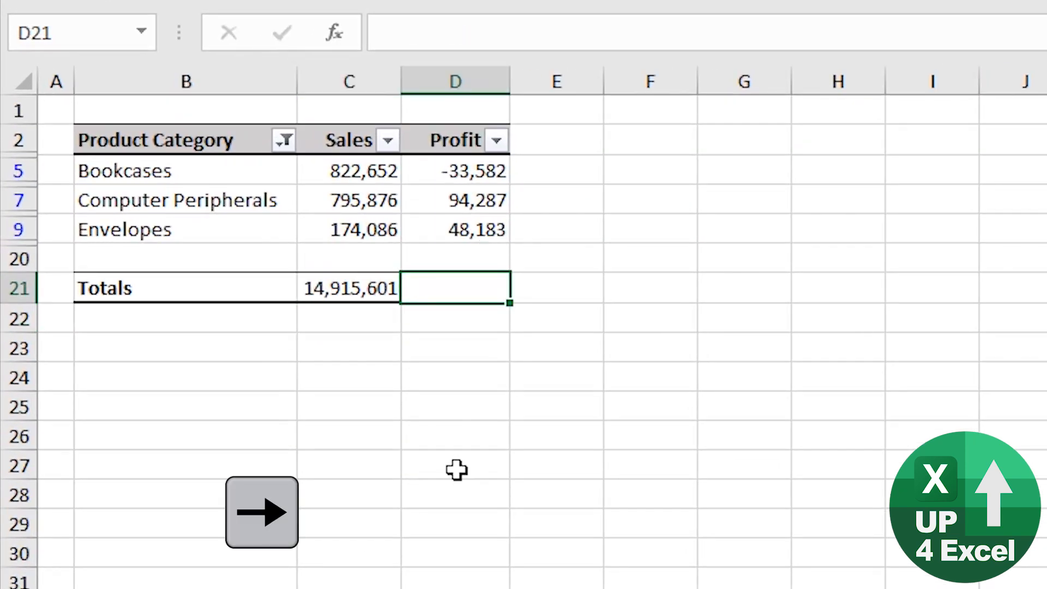
{"action": "key", "text": "alt+equal"}
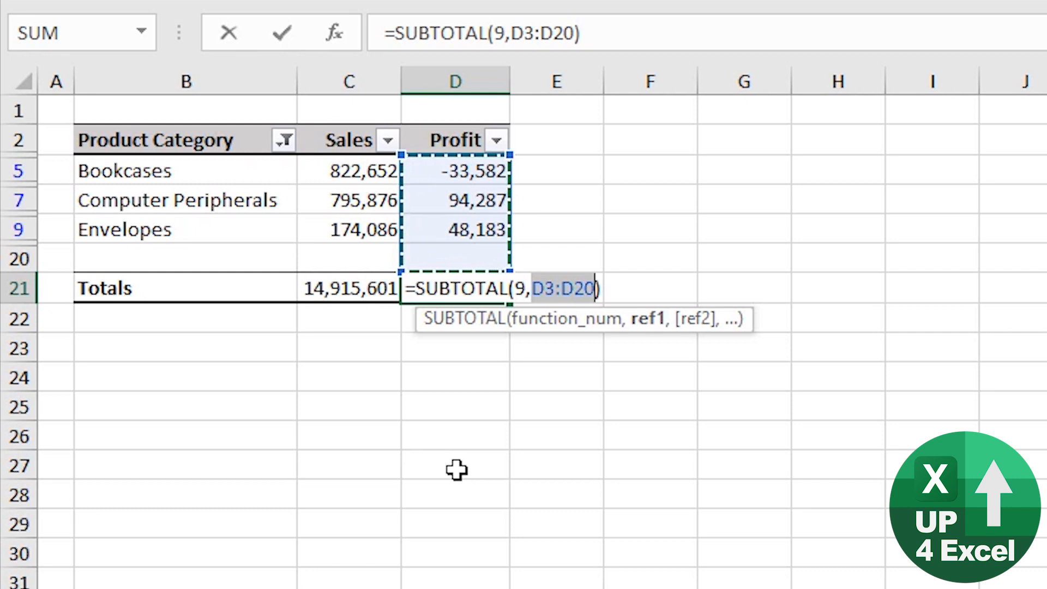
{"action": "key", "text": "Return"}
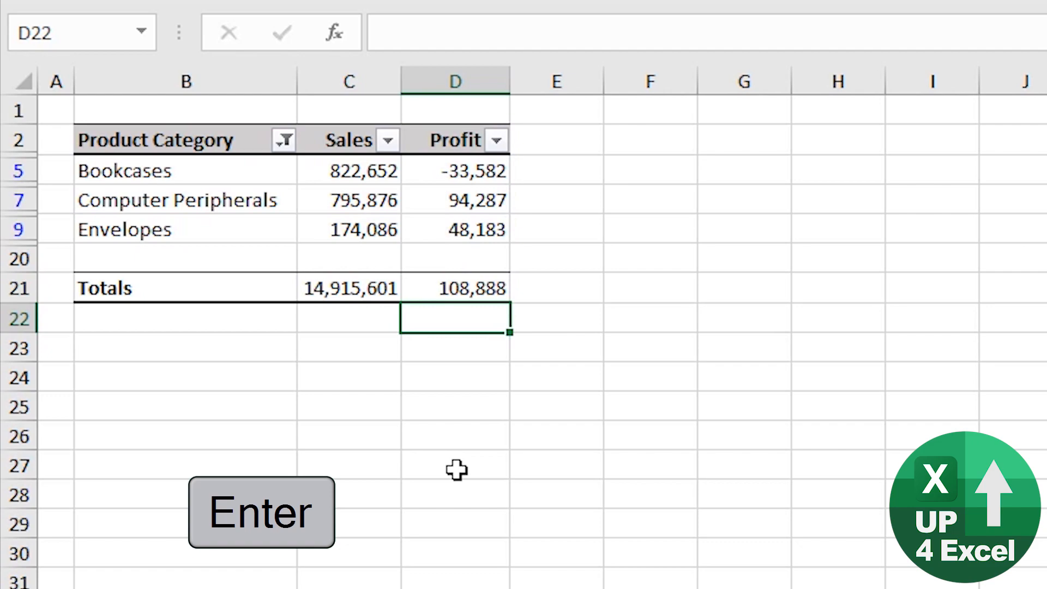
{"action": "key", "text": "Up"}
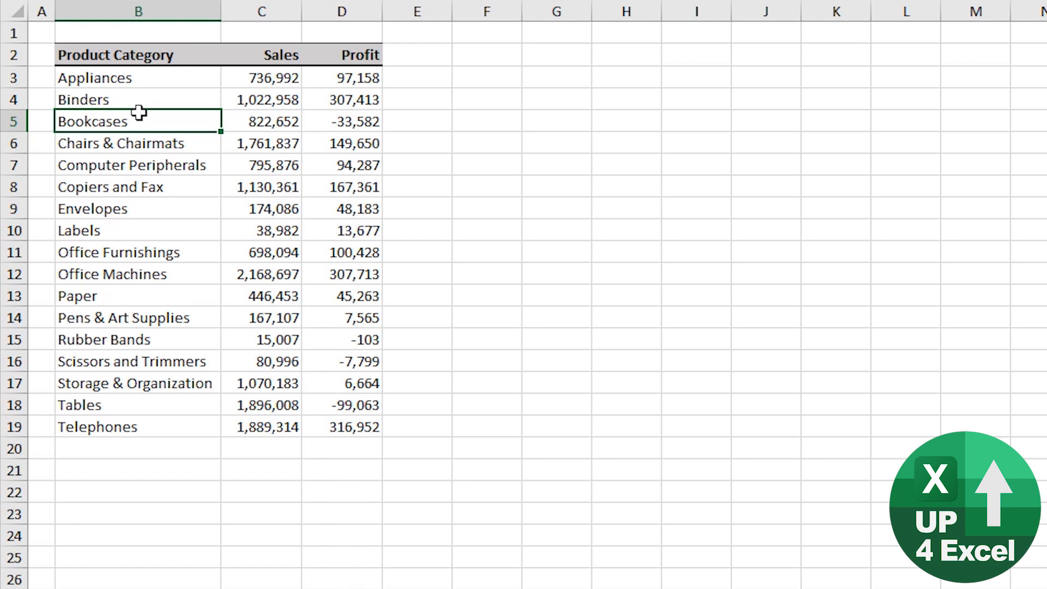
Jump from cell to cell around the four corners of the data table B2:D19, ending at the Product Category header.
{"action": "key", "text": "ctrl+Up"}
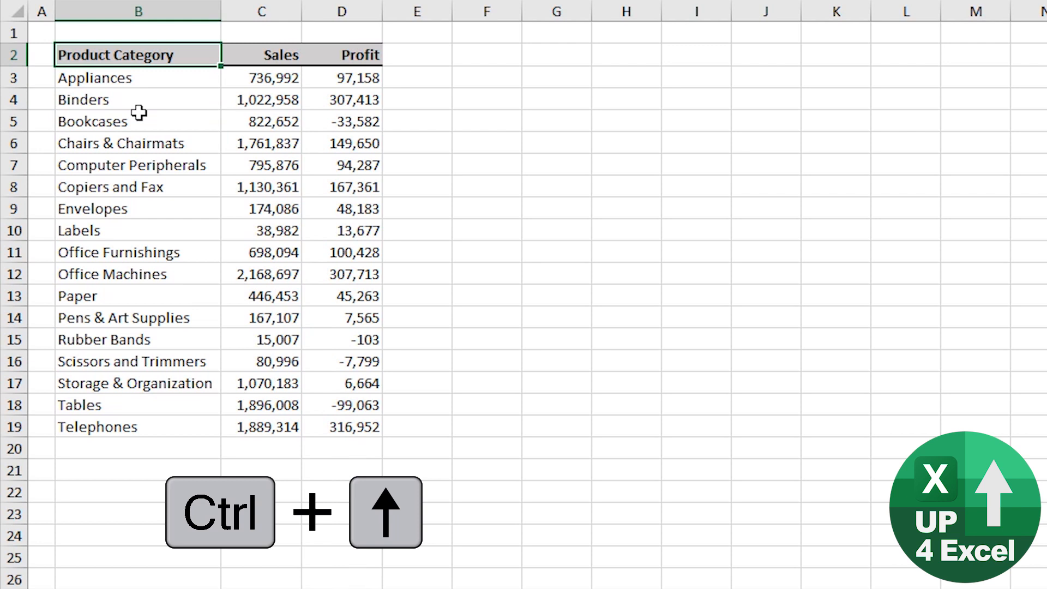
{"action": "key", "text": "ctrl+Right"}
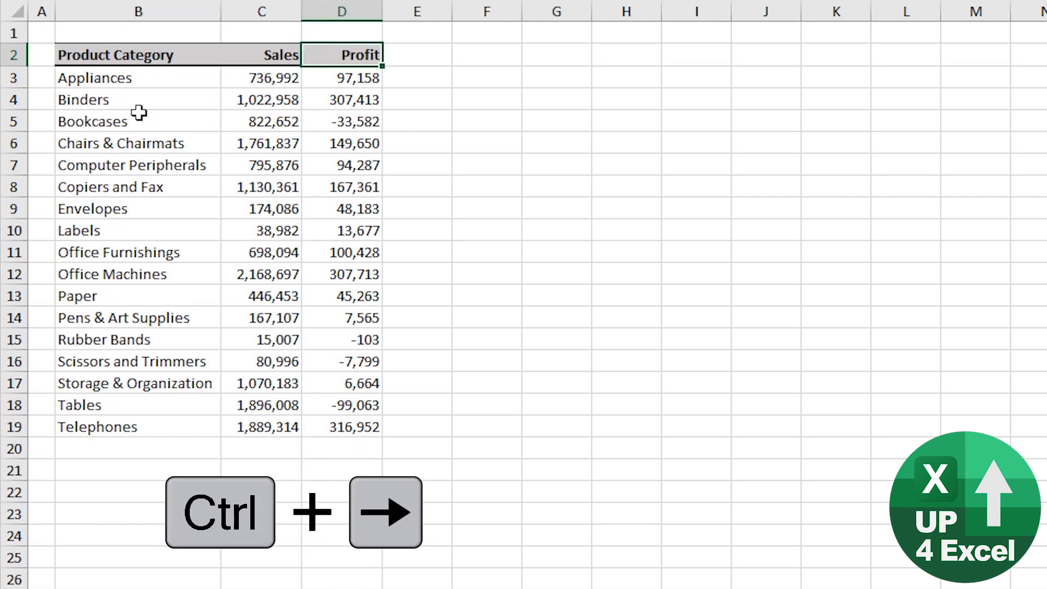
{"action": "key", "text": "ctrl+Down"}
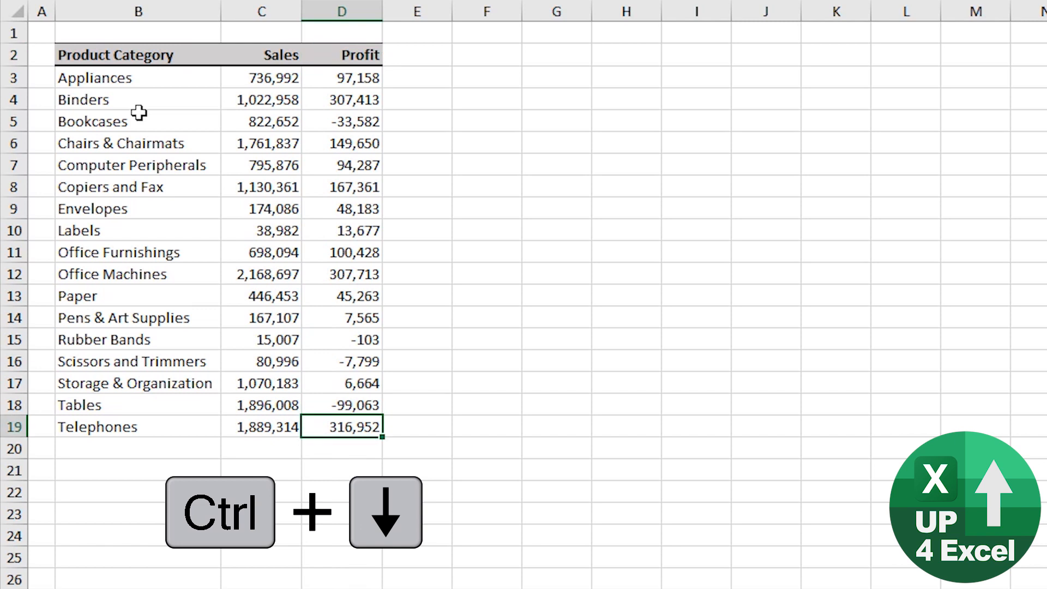
{"action": "key", "text": "ctrl+Left"}
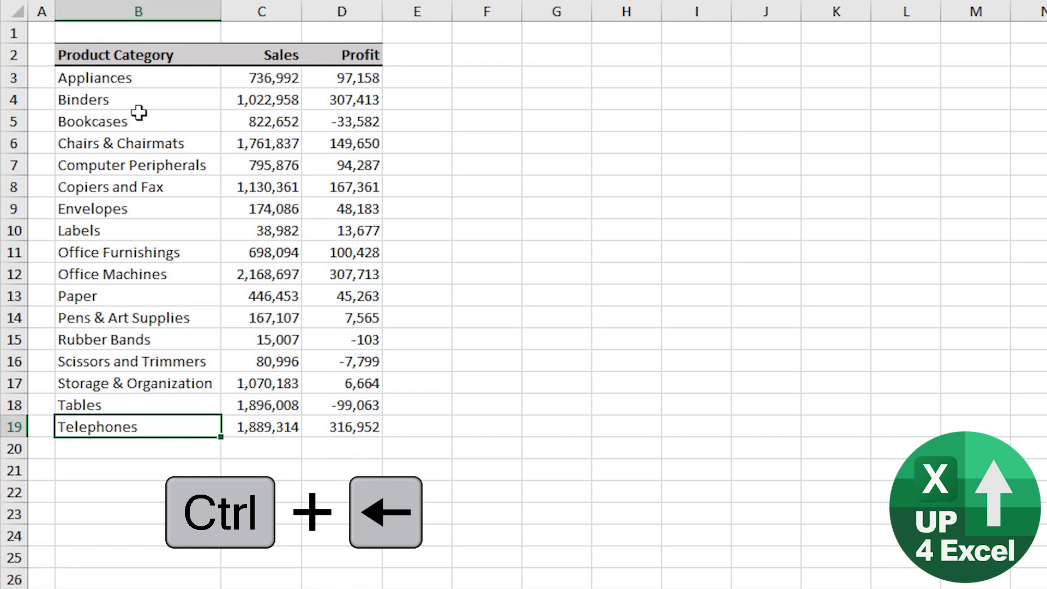
{"action": "key", "text": "ctrl+Up"}
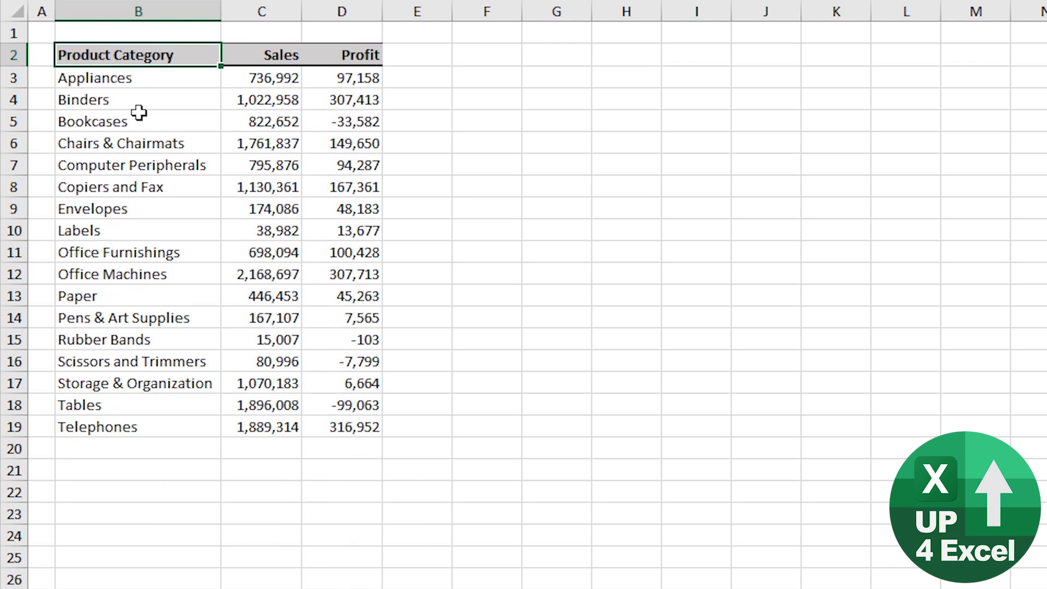
Extend the selection from B2 across and down to D19, and shrink it back to the Product Category header.
{"action": "key", "text": "ctrl+shift+Right"}
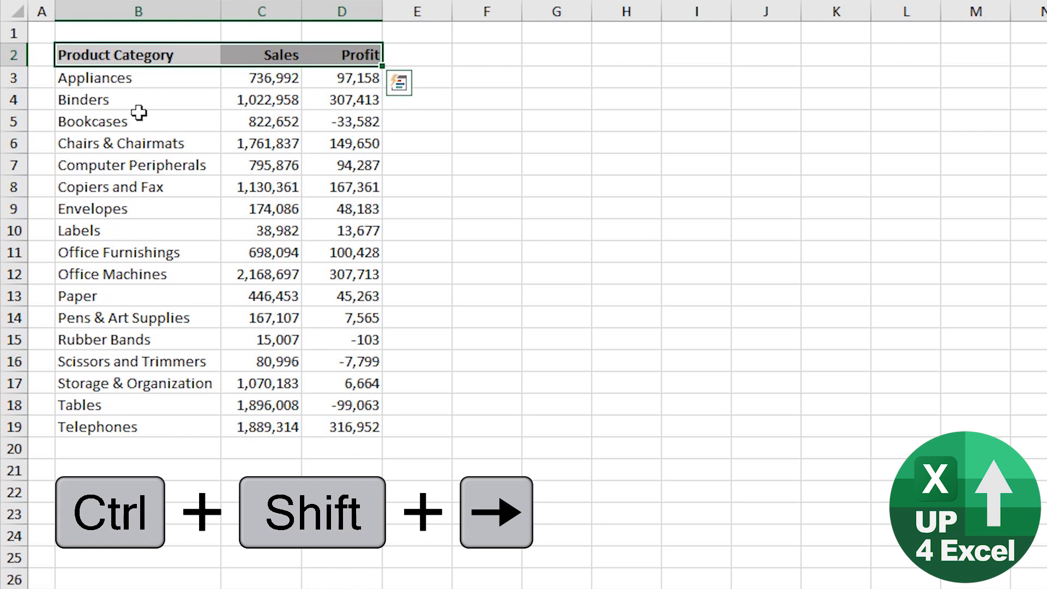
{"action": "key", "text": "ctrl+shift+Down"}
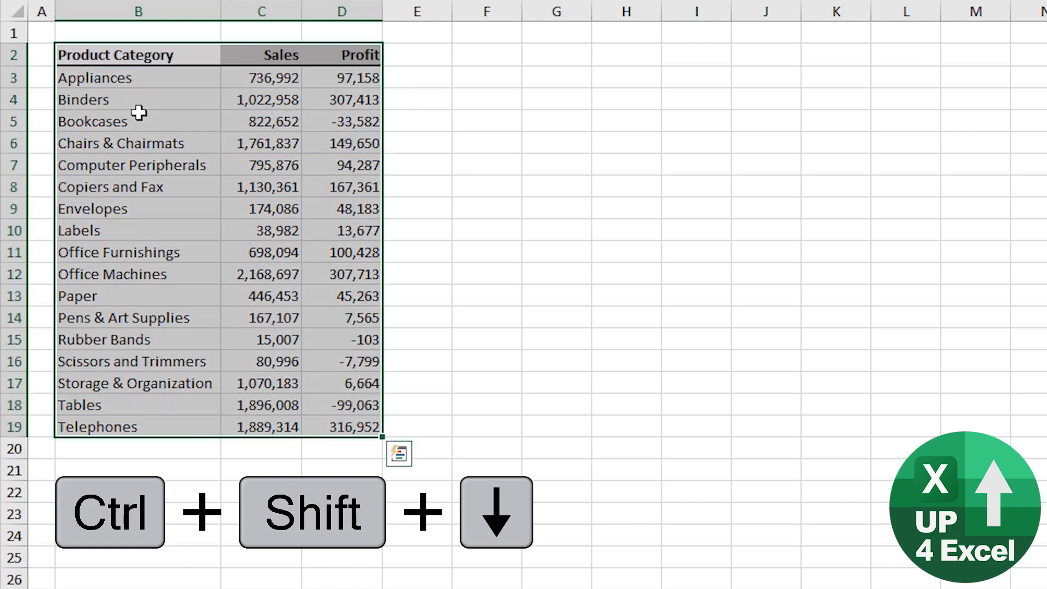
{"action": "key", "text": "ctrl+shift+Left"}
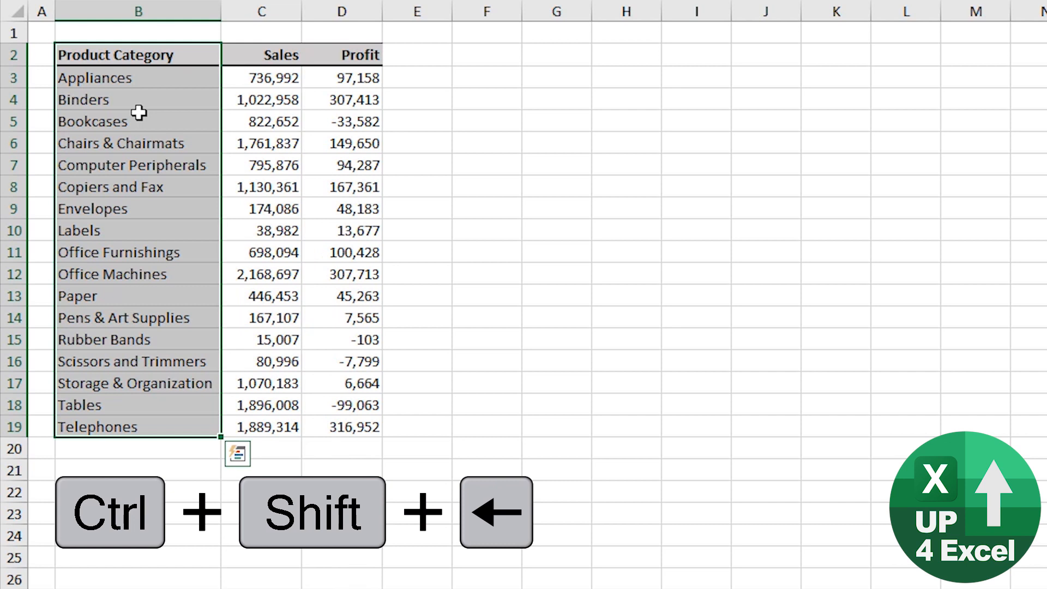
{"action": "key", "text": "ctrl+shift+Up"}
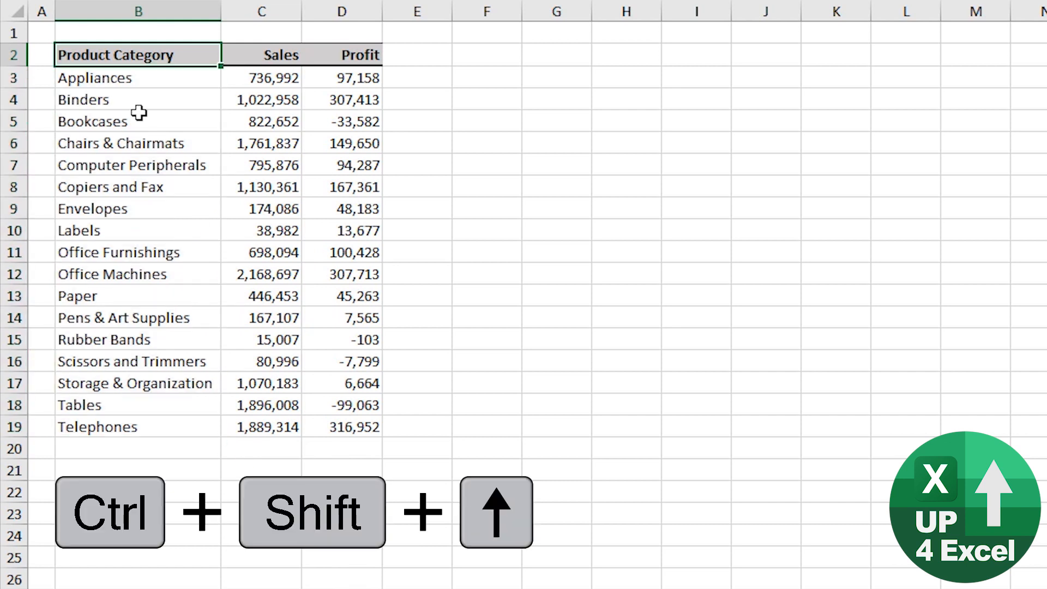
Move to empty cell F2, jump to the sheet's last column in row 2, and return to the Profit header.
{"action": "key", "text": "Right"}
{"action": "key", "text": "Right"}
{"action": "key", "text": "Right"}
{"action": "key", "text": "Right"}
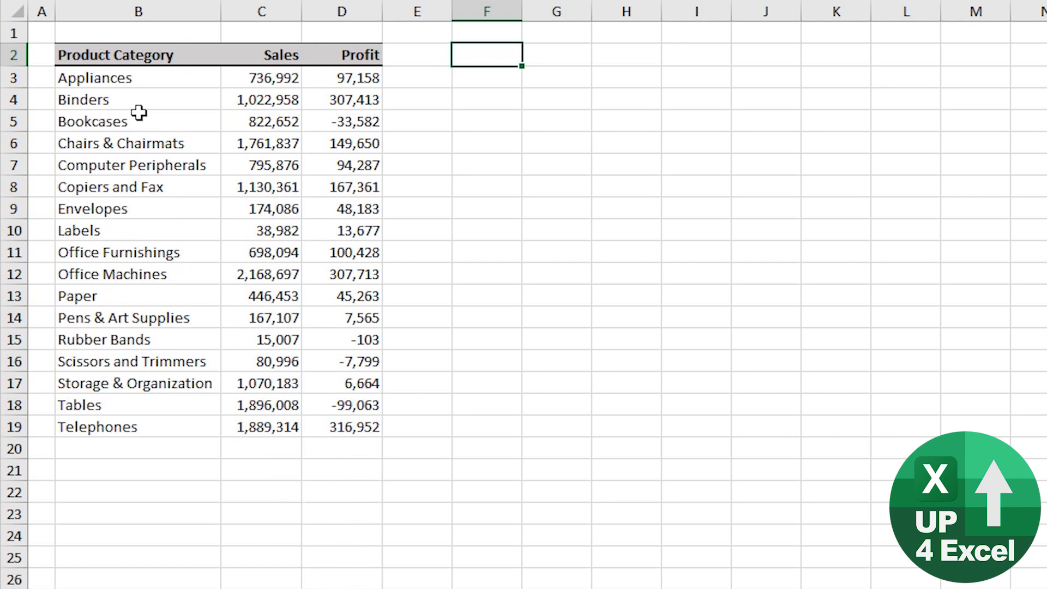
{"action": "key", "text": "ctrl+Right"}
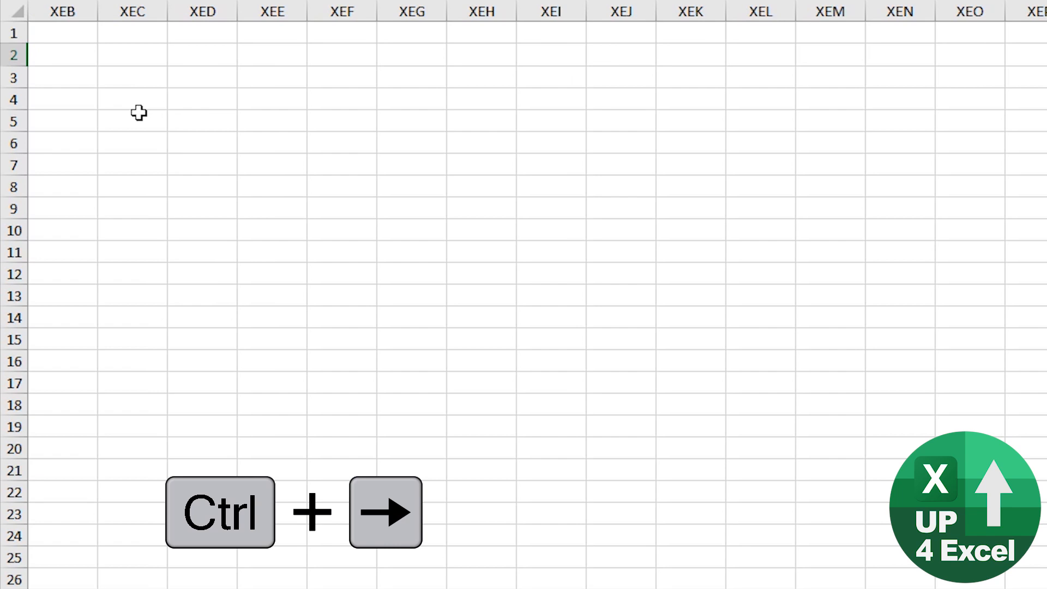
{"action": "key", "text": "ctrl+Left"}
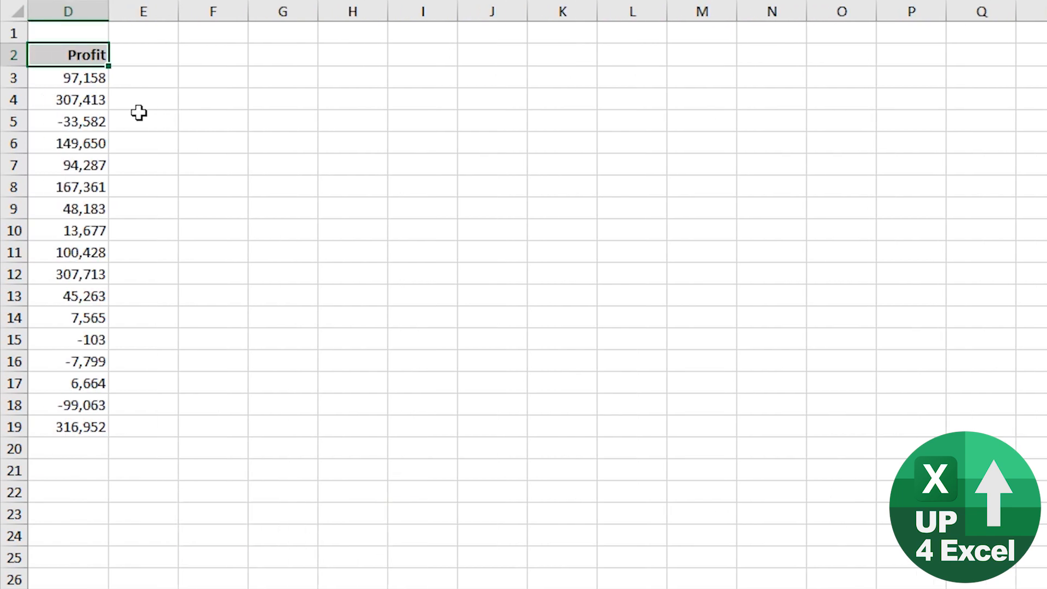
Jump down column D to the sheet's last row, and return to the Product Category header in B2.
{"action": "key", "text": "ctrl+Down"}
{"action": "key", "text": "ctrl+Down"}
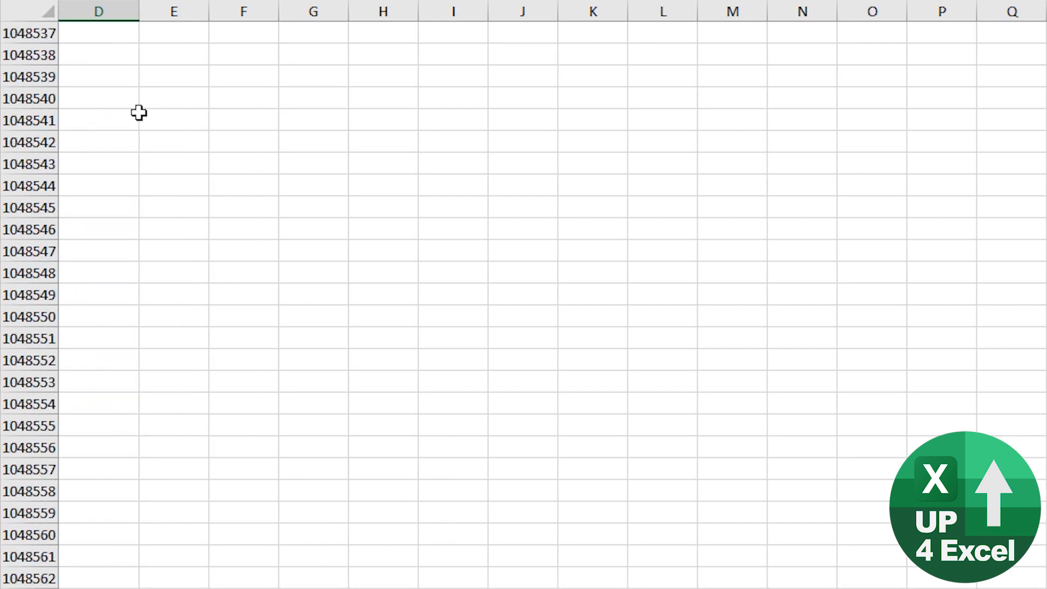
{"action": "key", "text": "ctrl+Up"}
{"action": "key", "text": "ctrl+Up"}
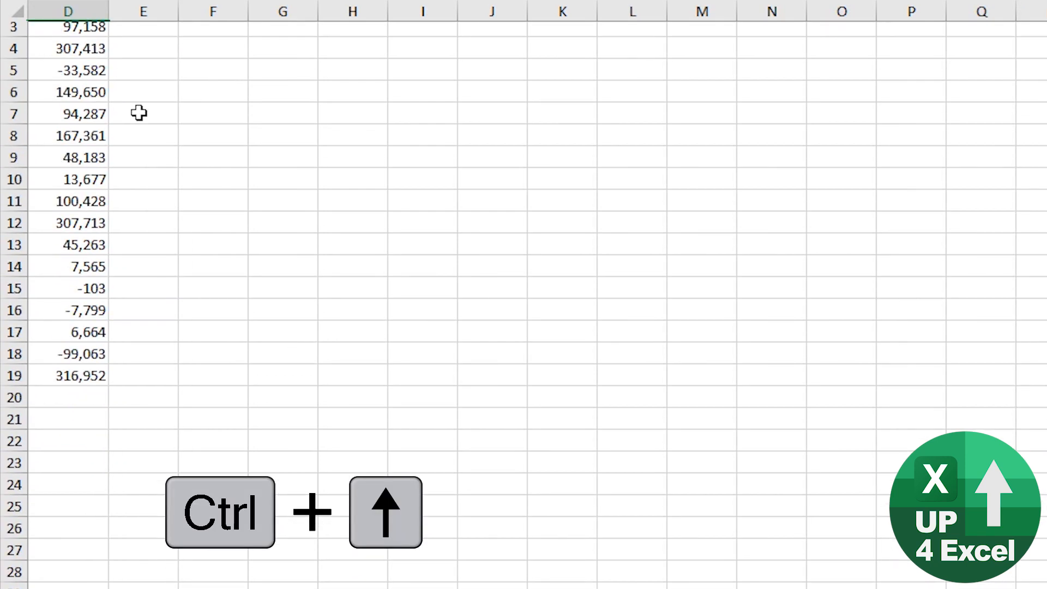
{"action": "key", "text": "ctrl+Left"}
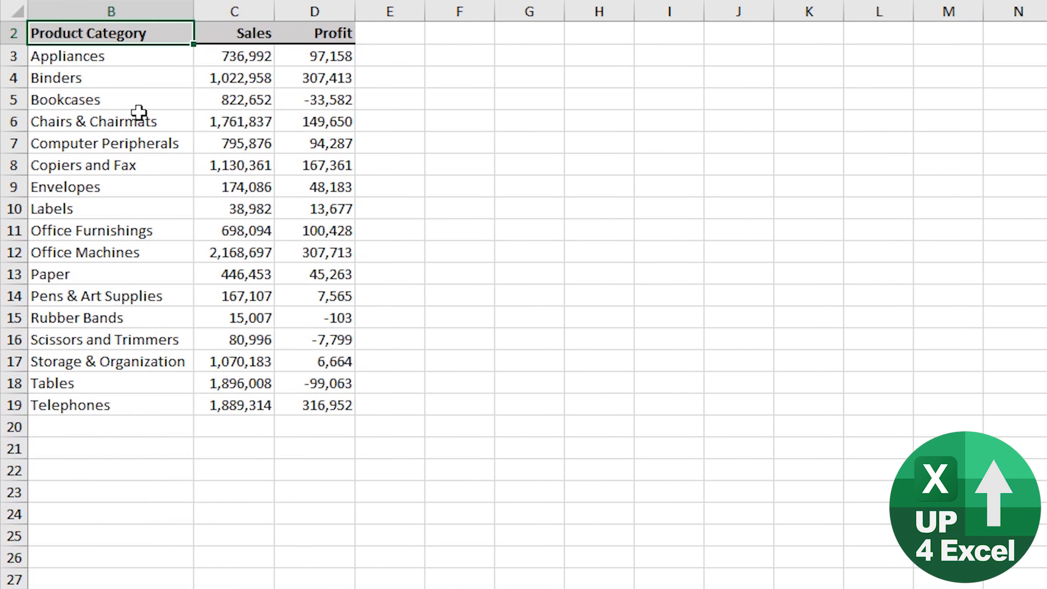
Select the data table B2:D19 starting from its last used cell, and open Quick Analysis for the selection.
{"action": "key", "text": "ctrl+Home"}
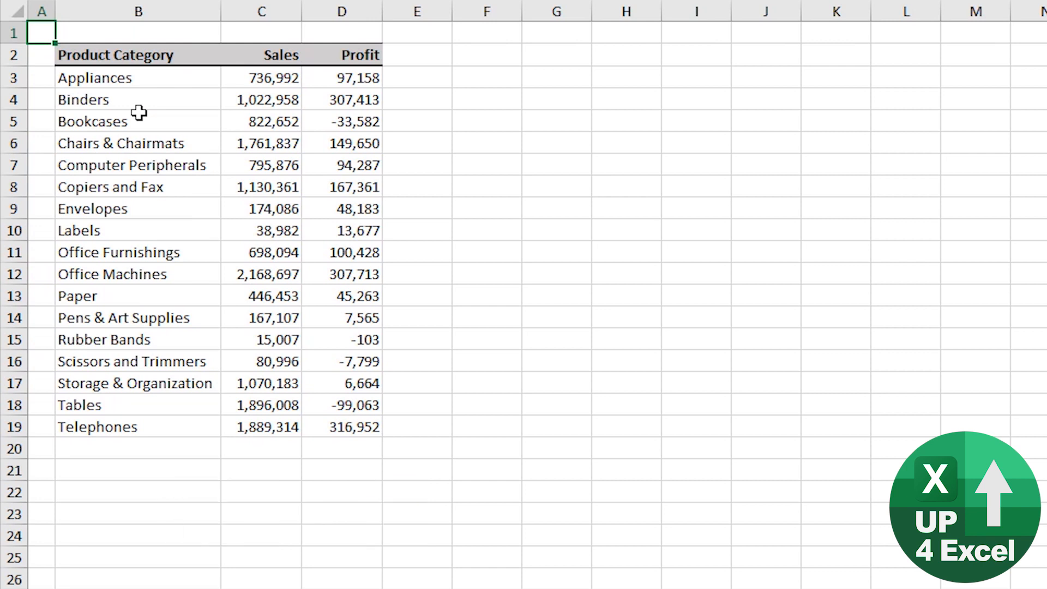
{"action": "key", "text": "ctrl+End"}
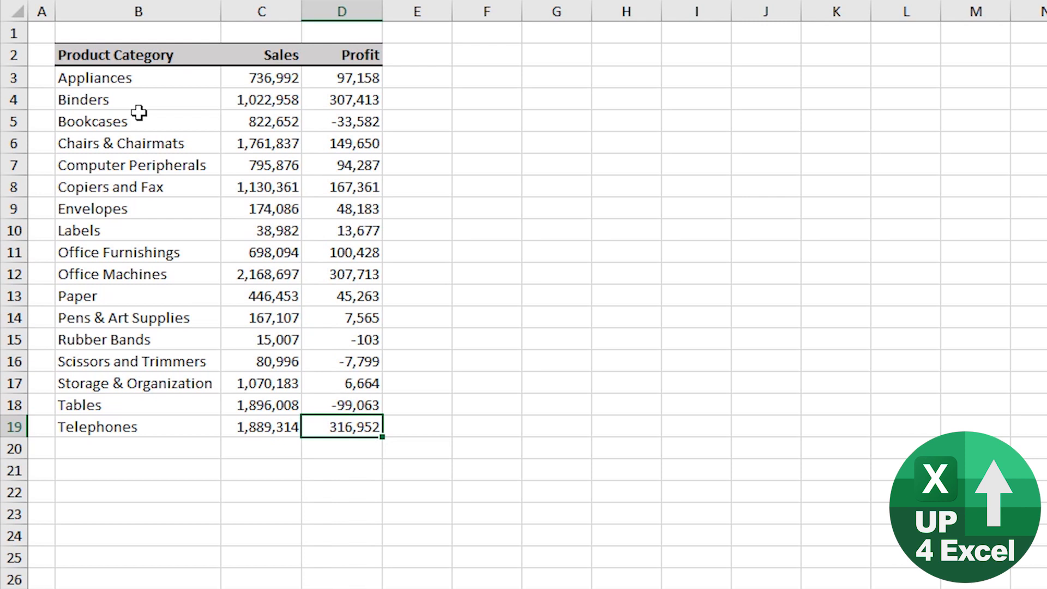
{"action": "key", "text": "ctrl+shift+Home"}
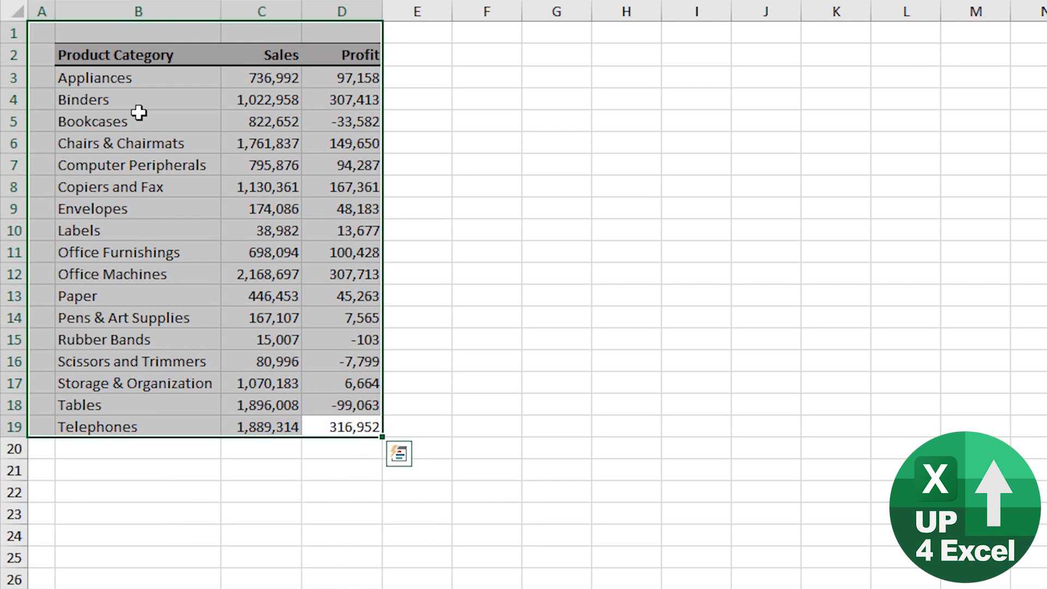
{"action": "key", "text": "ctrl+shift+Right"}
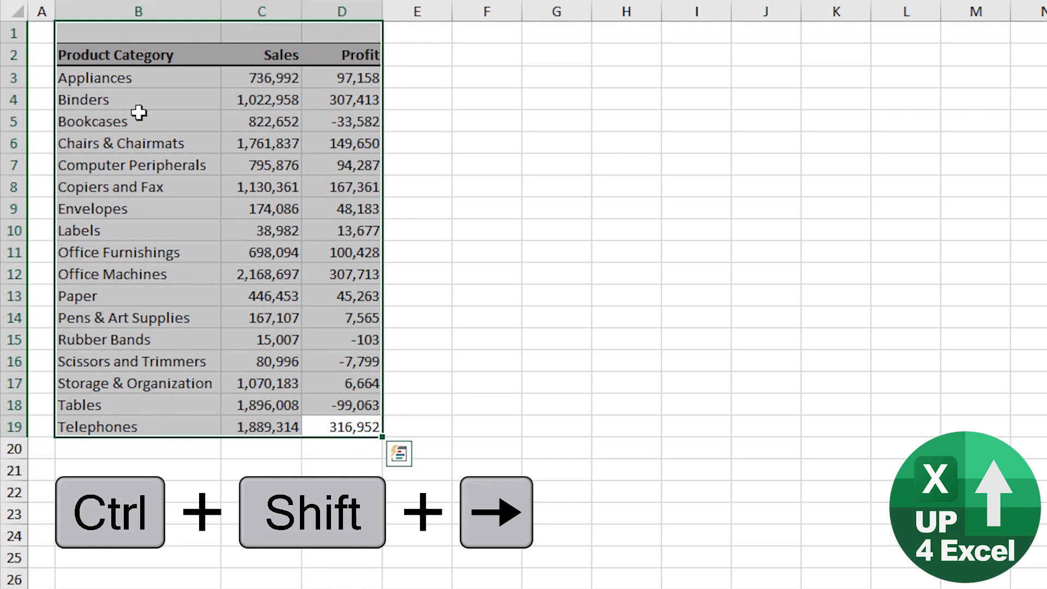
{"action": "key", "text": "ctrl+shift+Down"}
{"action": "key", "text": "ctrl+q"}
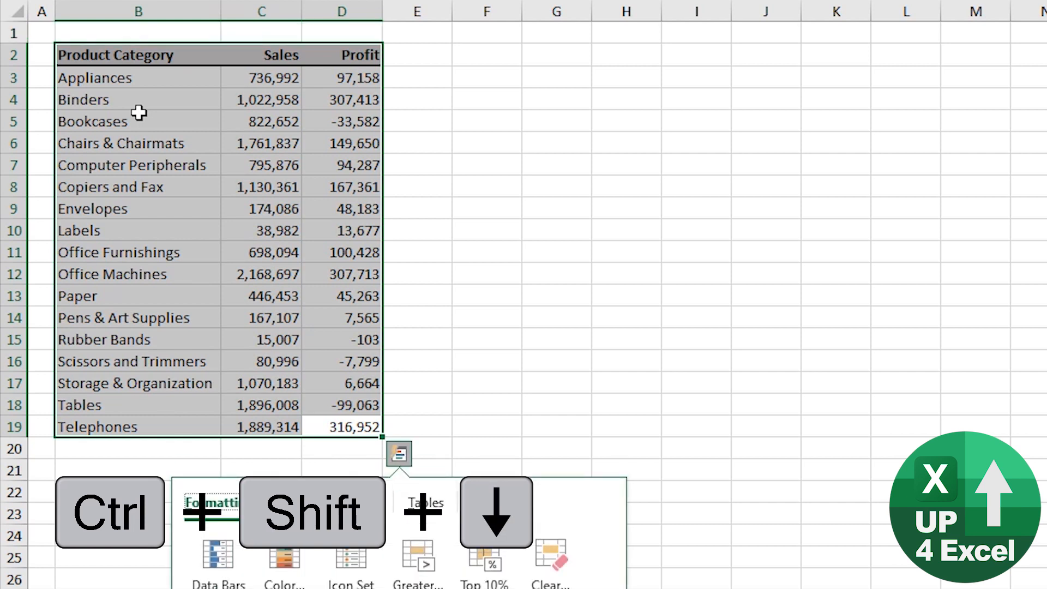
Close Quick Analysis, and select everything from cell A1 to the sheet's last used cell.
{"action": "key", "text": "Escape"}
{"action": "key", "text": "ctrl+Home"}
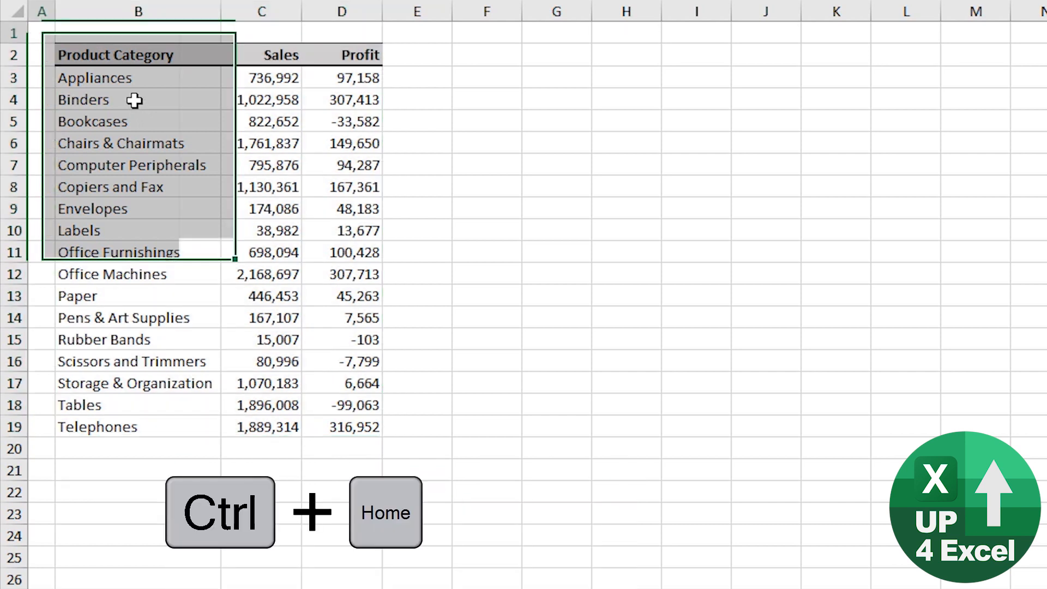
{"action": "key", "text": "ctrl+shift+End"}
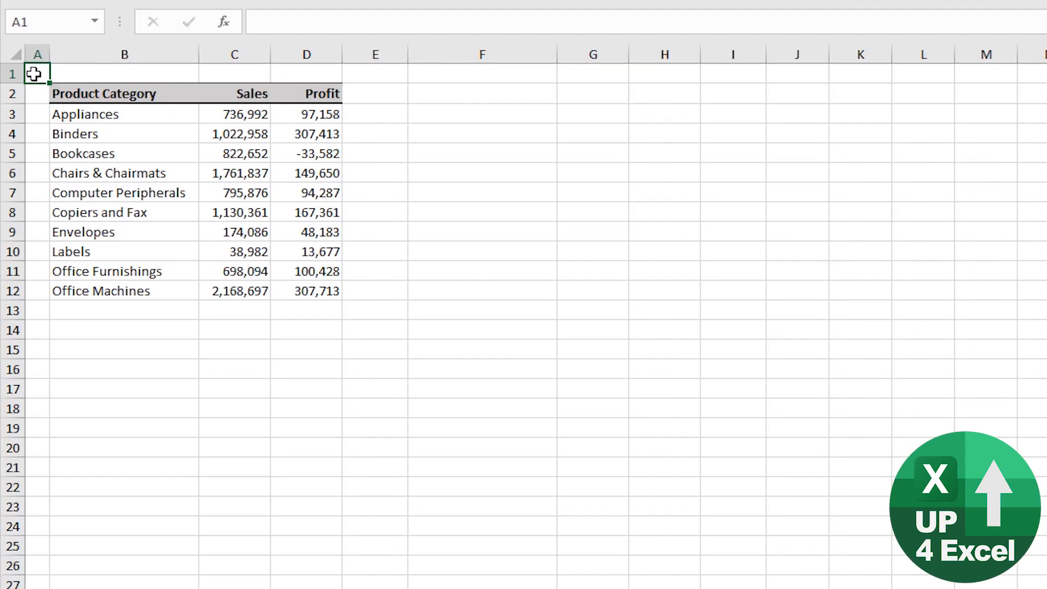
Select the whole worksheet starting from empty cell G7, and select only the data table B2:D12 starting from C5.
{"action": "left_click", "coordinate": [582, 184]}
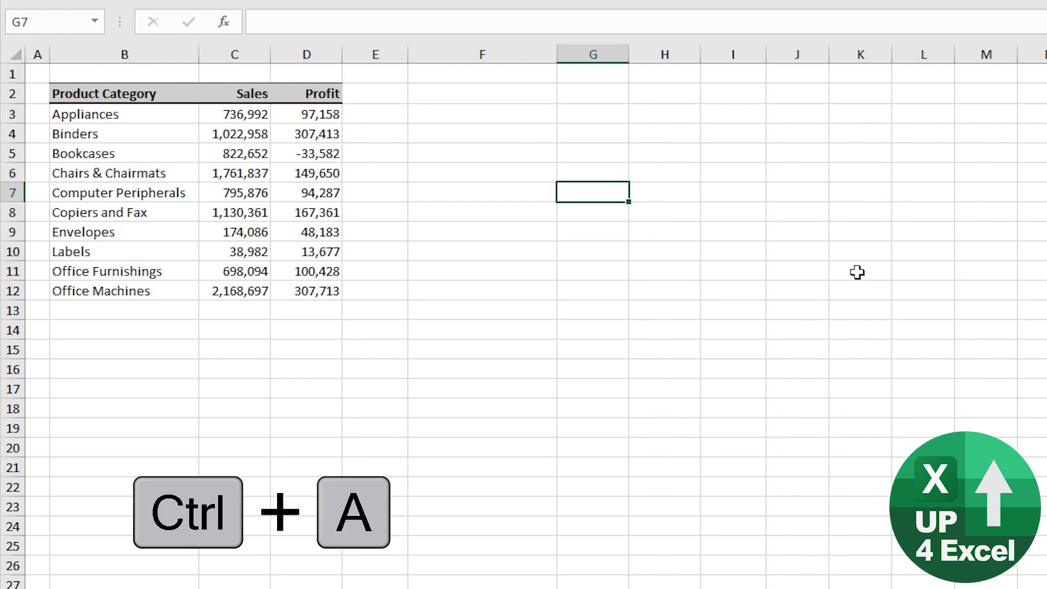
{"action": "key", "text": "ctrl+a"}
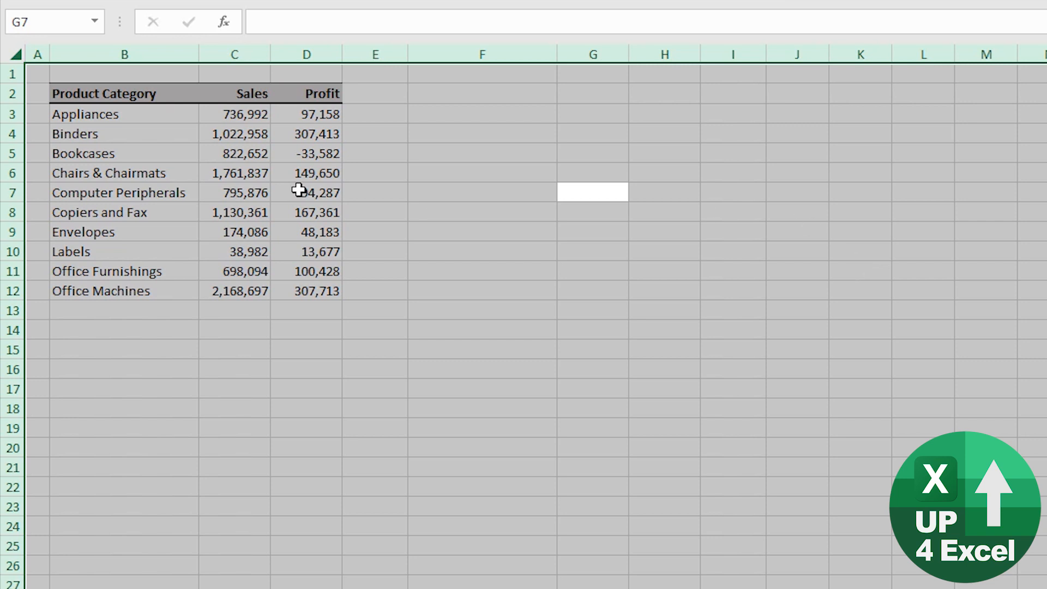
{"action": "left_click", "coordinate": [238, 156]}
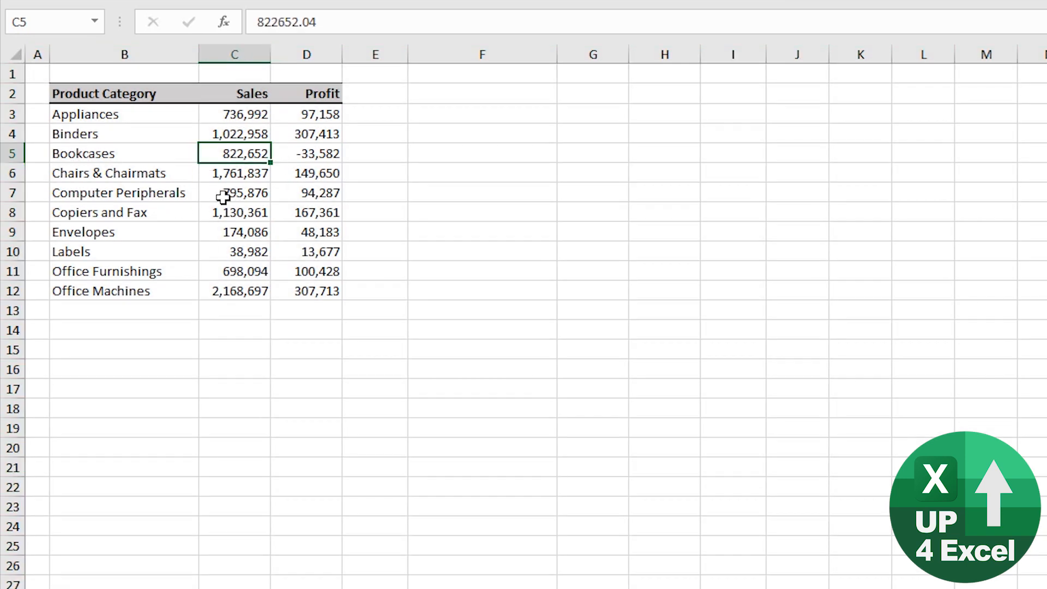
{"action": "key", "text": "ctrl+a"}
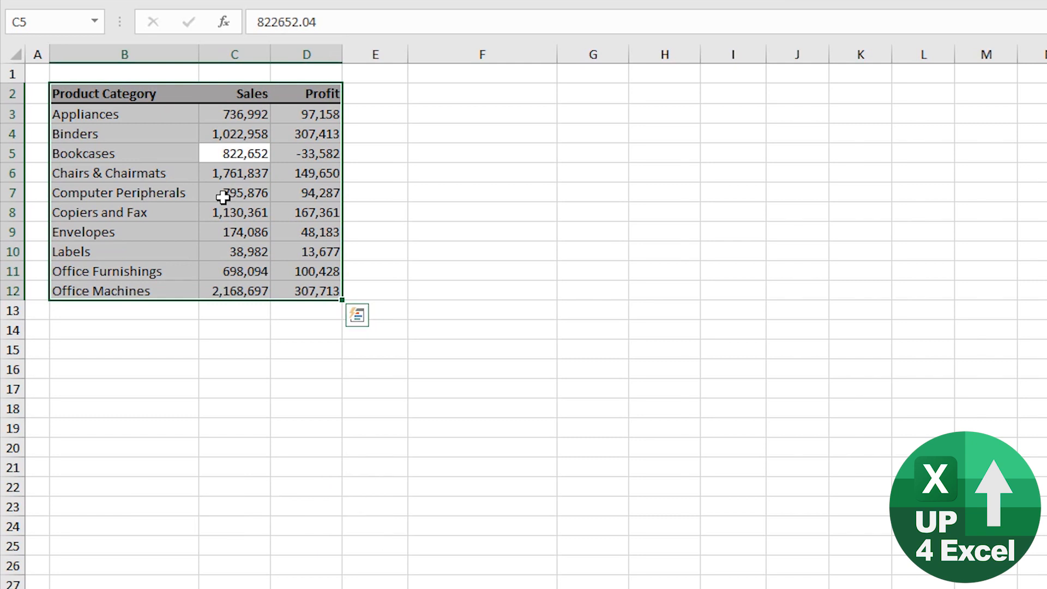
Cut the selected table B2:D12 and paste it at F2.
{"action": "key", "text": "ctrl+x"}
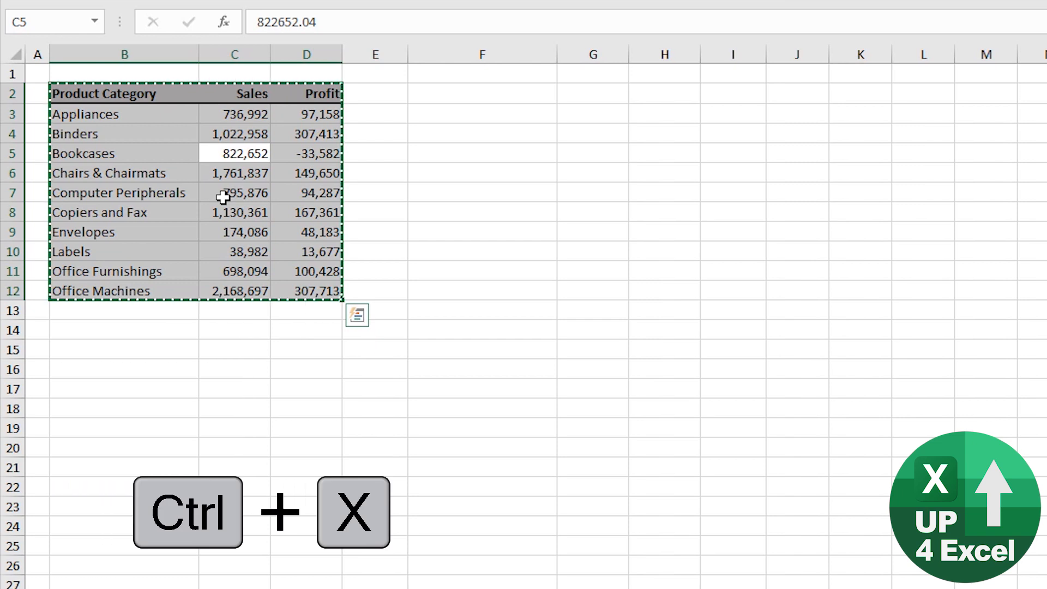
{"action": "left_click", "coordinate": [489, 98]}
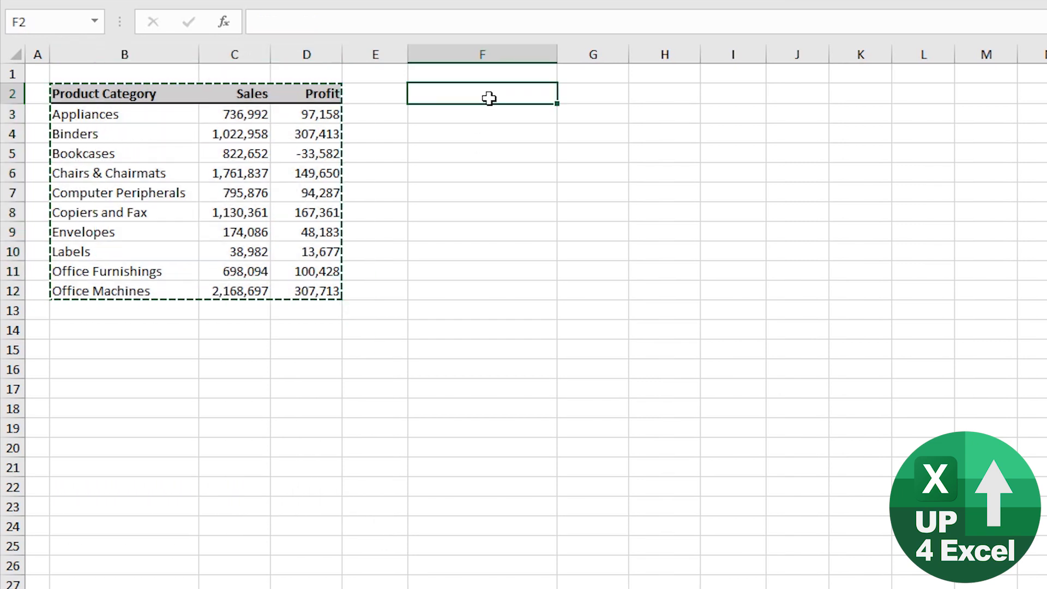
{"action": "key", "text": "ctrl+v"}
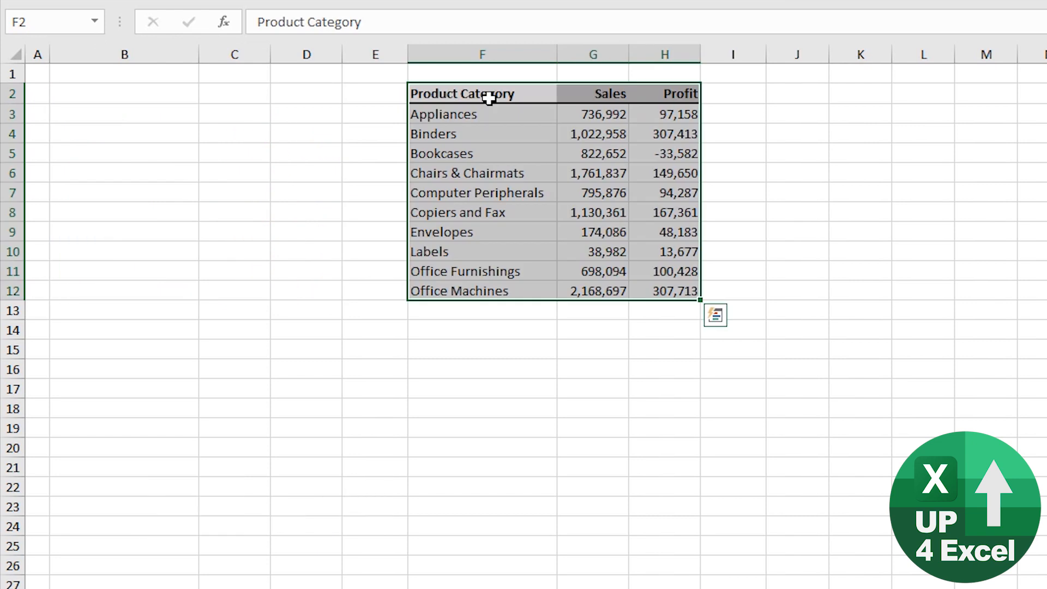
Copy the table F2:H12 back to B2, and end copy mode.
{"action": "key", "text": "ctrl+c"}
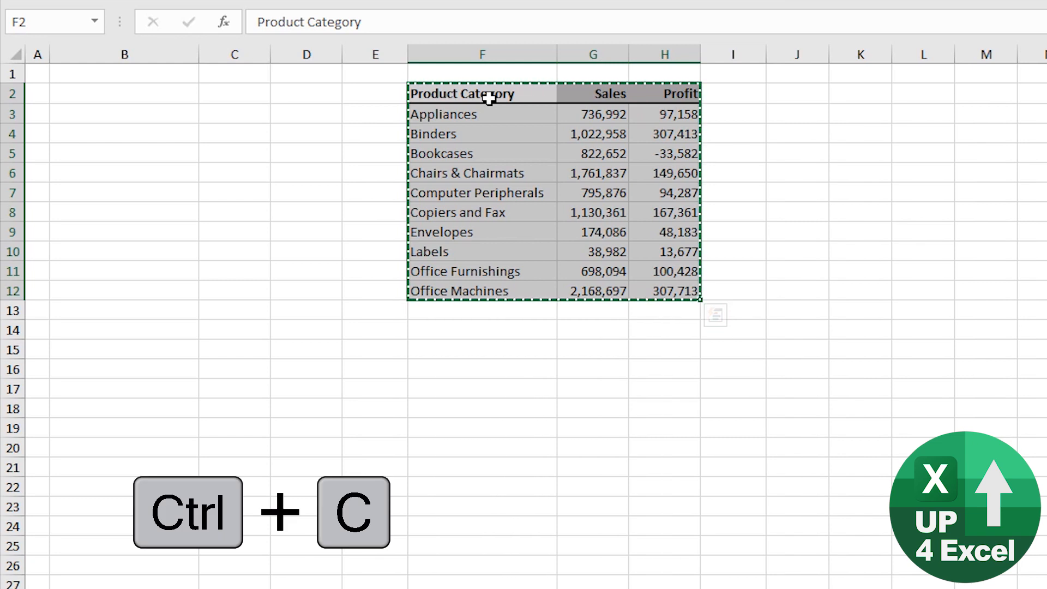
{"action": "left_click", "coordinate": [112, 94]}
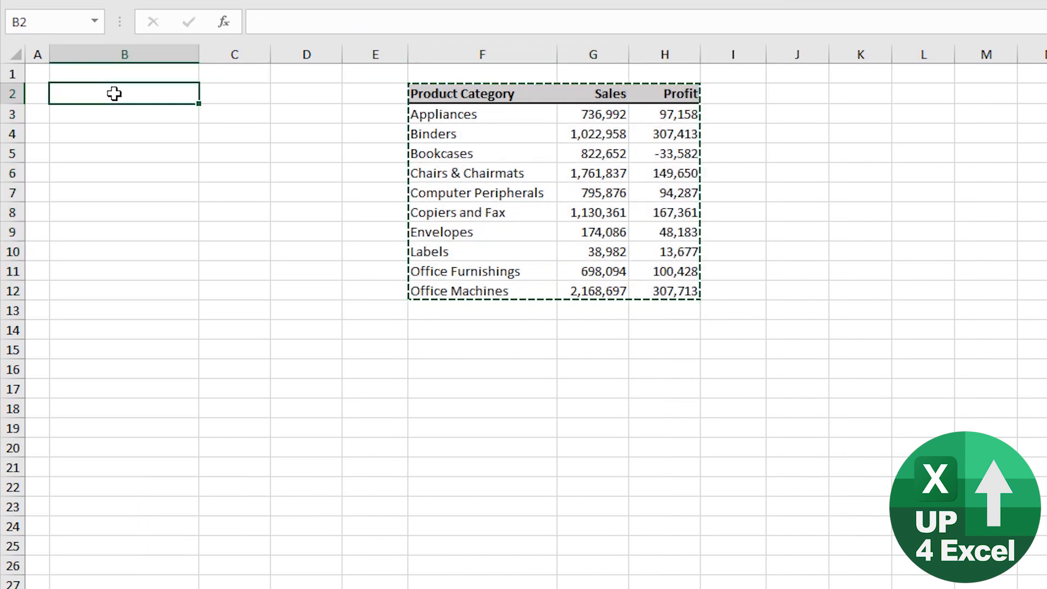
{"action": "key", "text": "ctrl+v"}
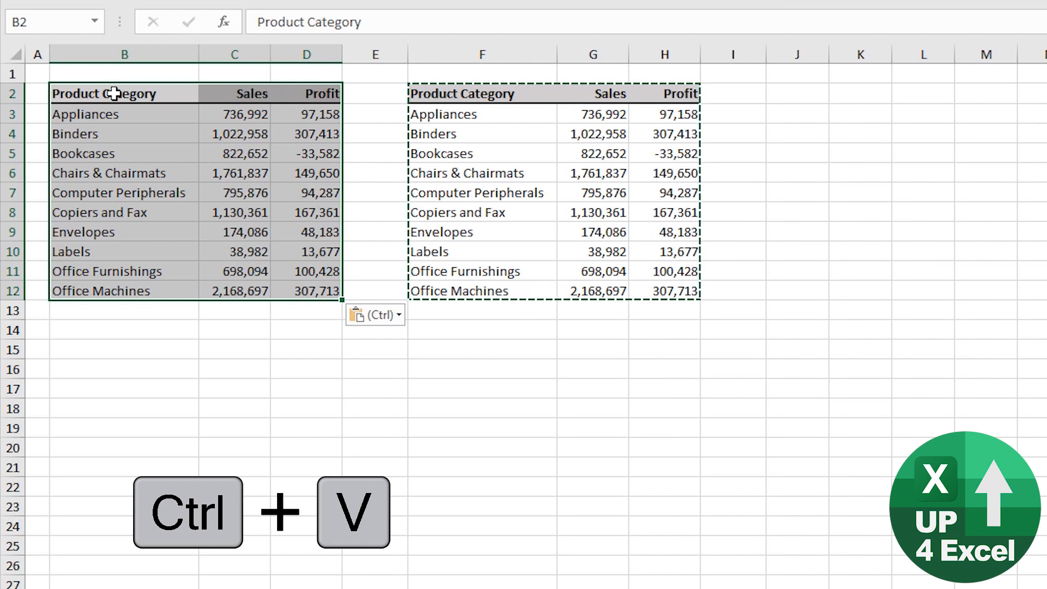
{"action": "key", "text": "Escape"}
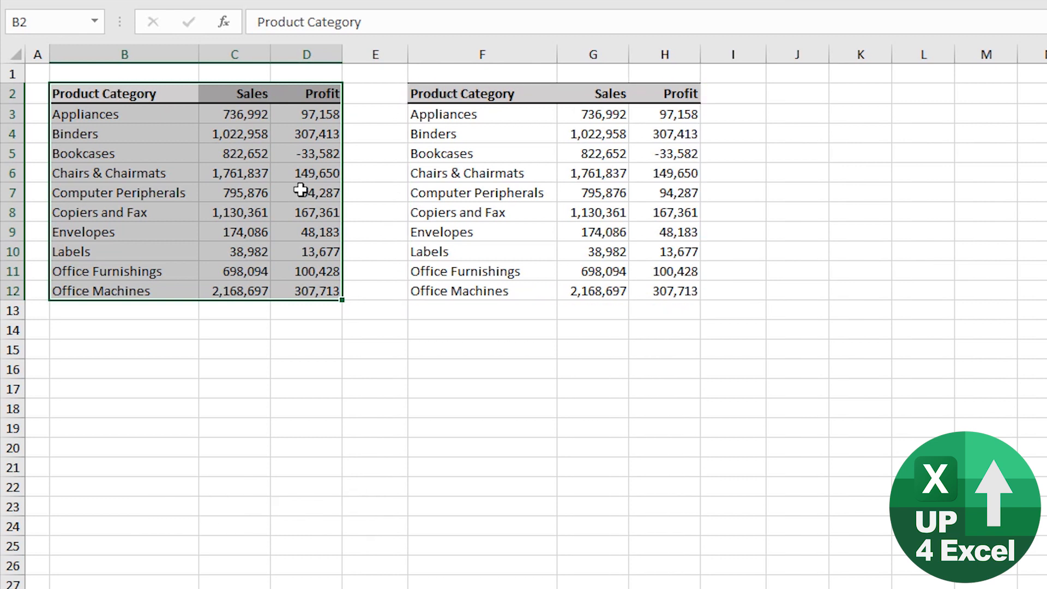
Copy the table B2:D12, open Paste Special for cell B15, and choose to paste Values.
{"action": "key", "text": "ctrl+c"}
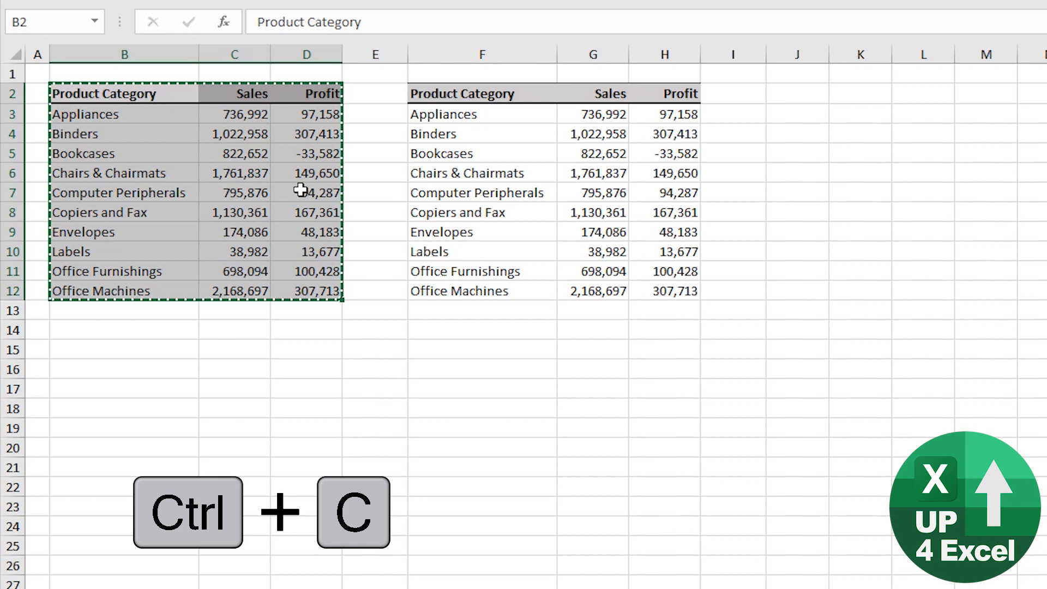
{"action": "left_click", "coordinate": [108, 348]}
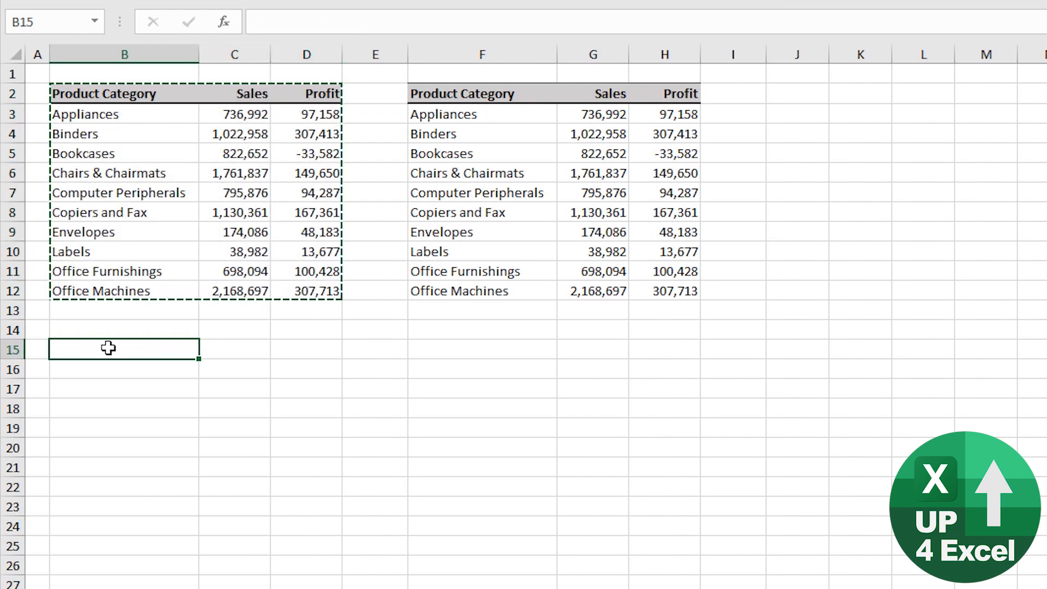
{"action": "key", "text": "ctrl+alt+v"}
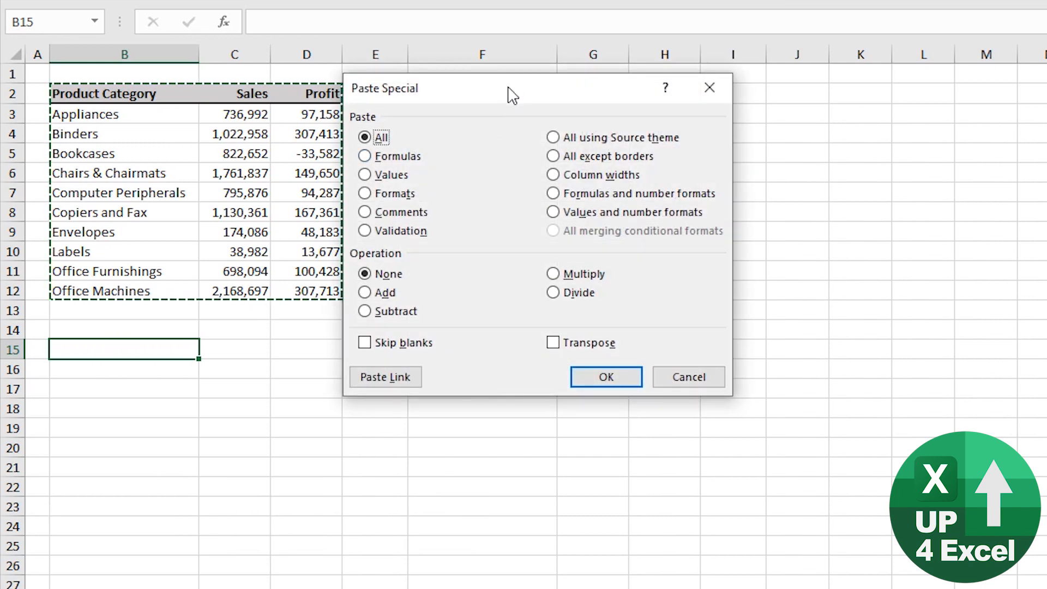
{"action": "left_click_drag", "start_coordinate": [511, 95], "coordinate": [520, 100]}
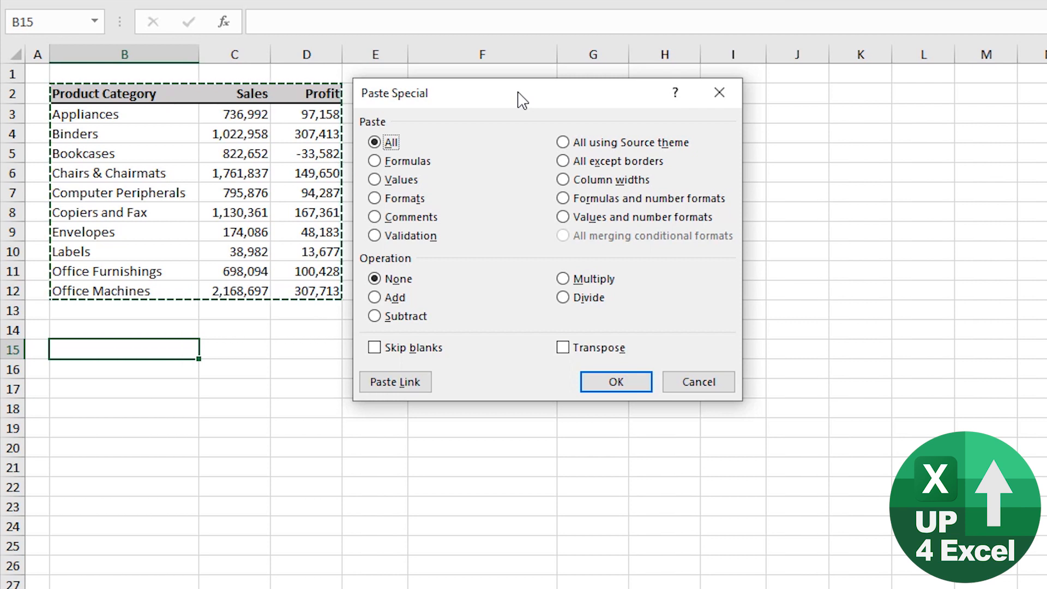
{"action": "key", "text": "v"}
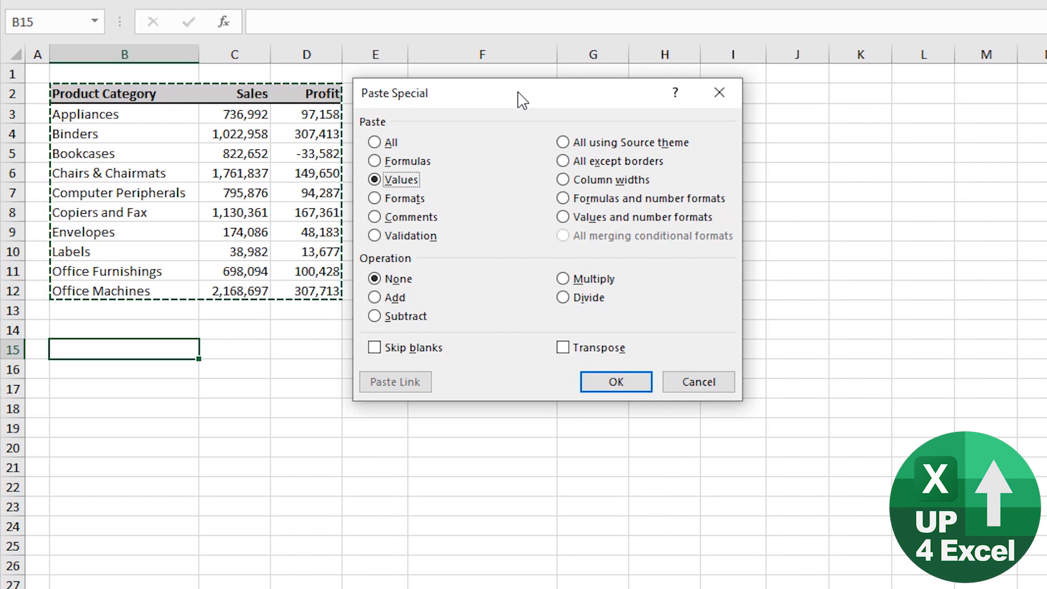
Turn Skip blanks on and off again in Paste Special, and move on to the Transpose option.
{"action": "key", "text": "Tab"}
{"action": "key", "text": "Tab"}
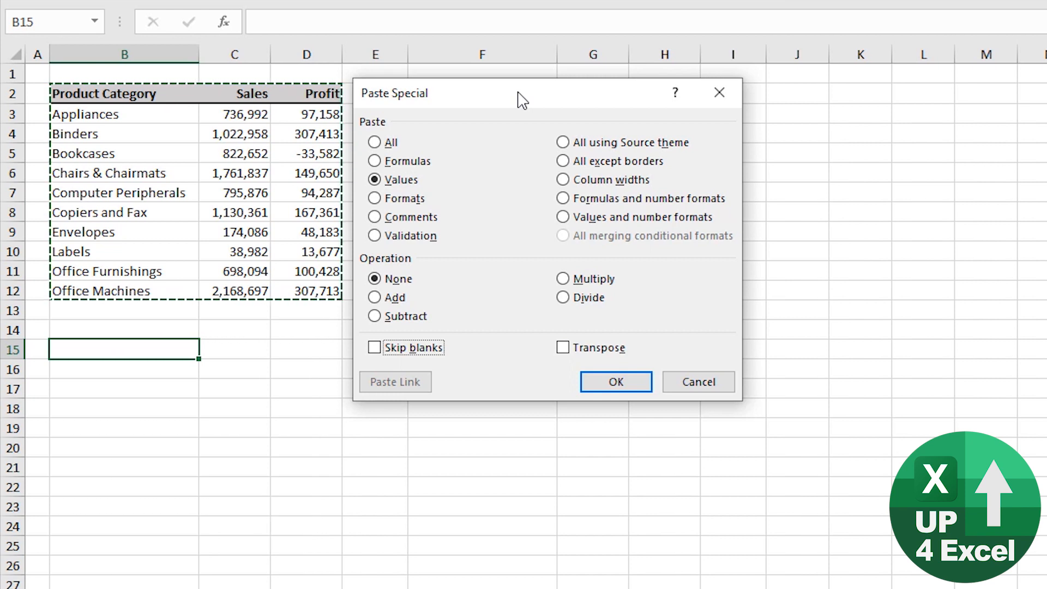
{"action": "key", "text": "space"}
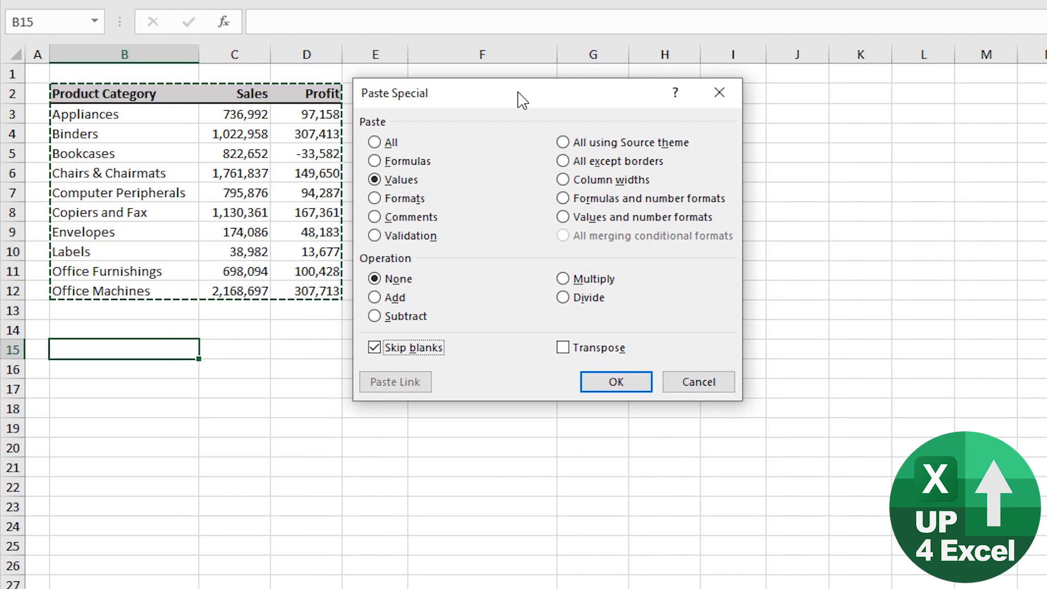
{"action": "key", "text": "space"}
{"action": "key", "text": "Tab"}
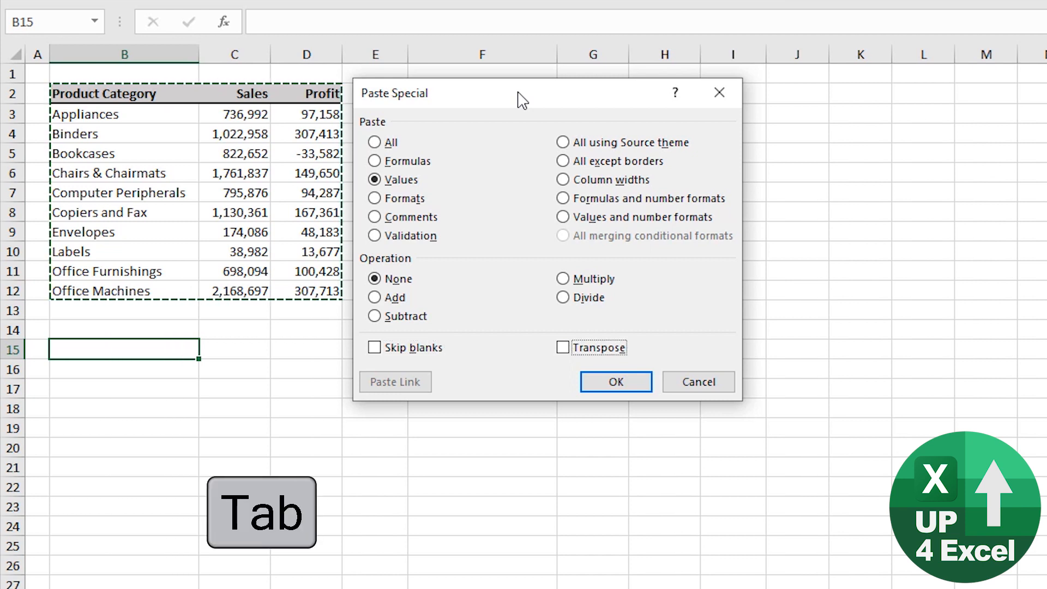
Cycle the focus through the remaining Paste Special controls back to Values, and paste the copied table as values at B15.
{"action": "key", "text": "Tab"}
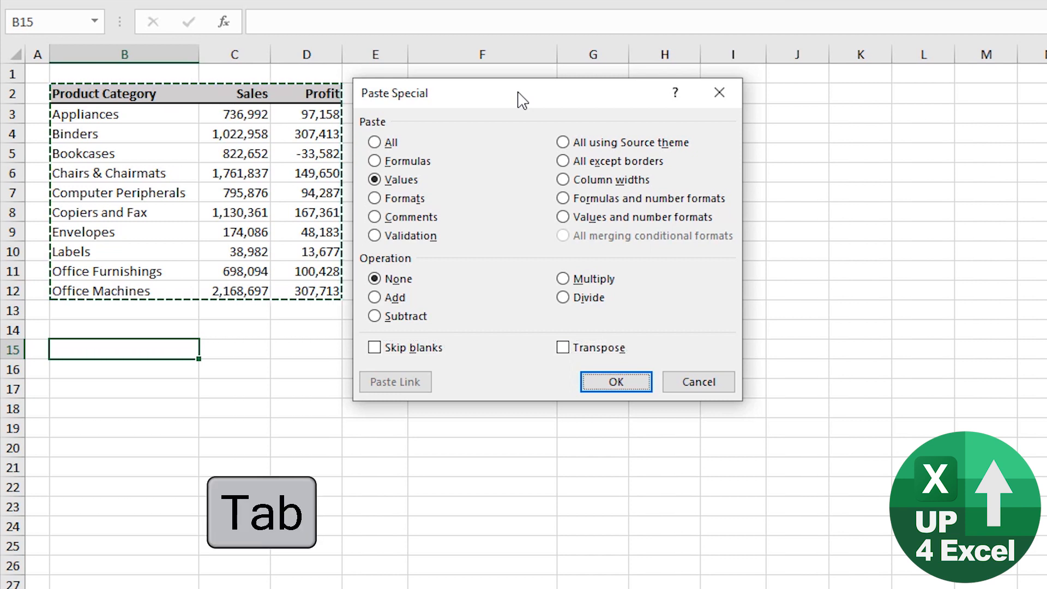
{"action": "key", "text": "Tab"}
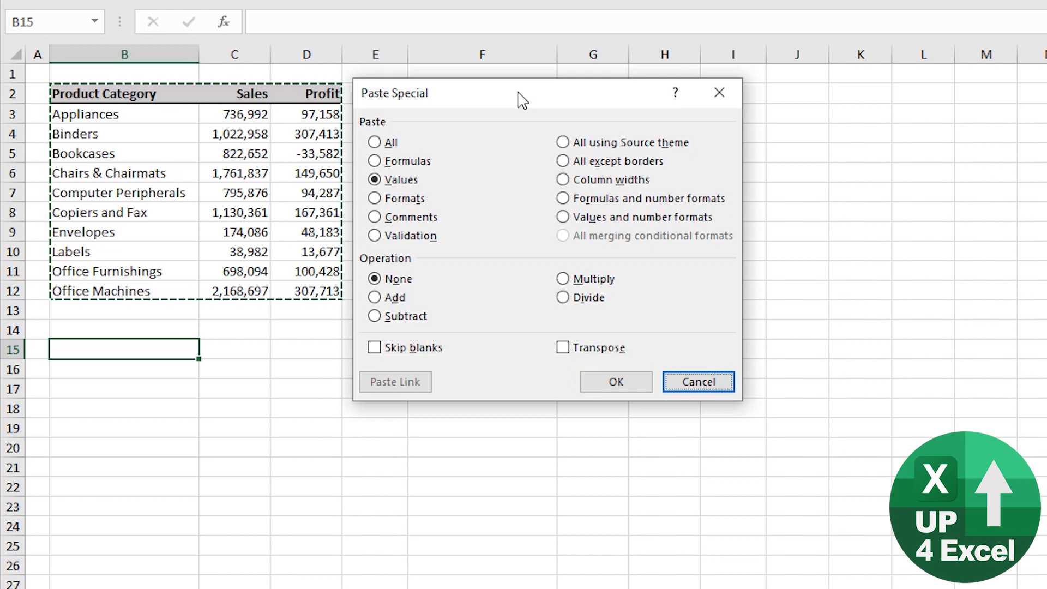
{"action": "key", "text": "Down"}
{"action": "key", "text": "Left"}
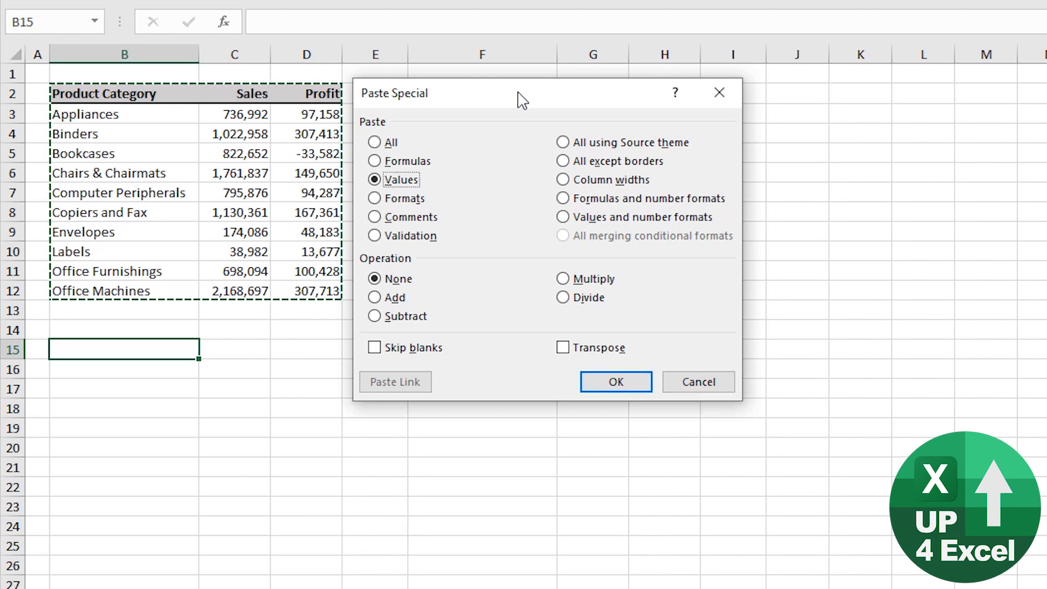
{"action": "key", "text": "Return"}
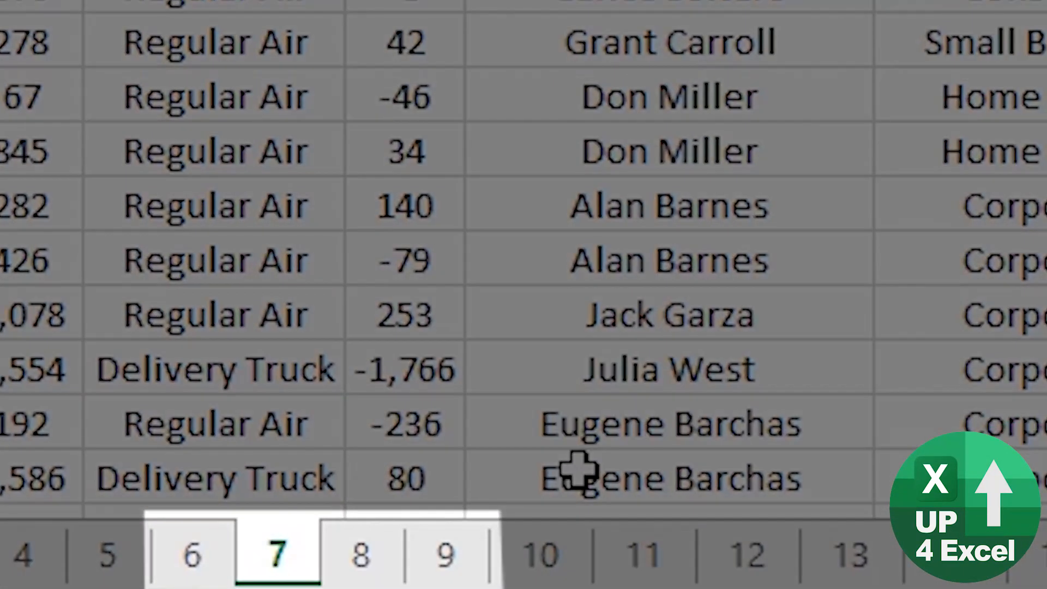
Switch from worksheet 7 to worksheet 8, and return to worksheet 7.
{"action": "key", "text": "ctrl+Page_Down"}
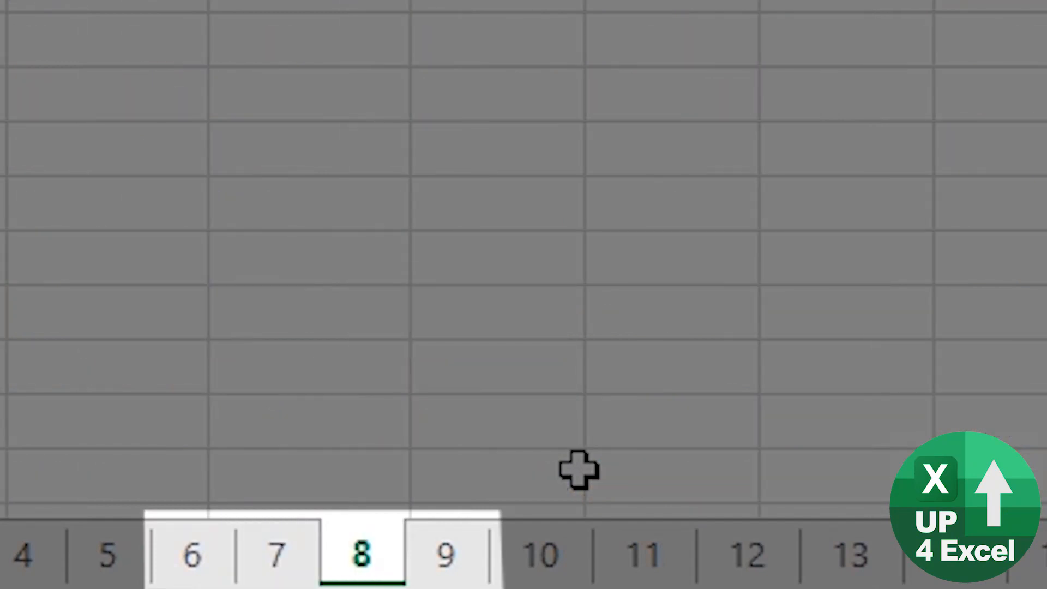
{"action": "key", "text": "ctrl+Page_Up"}
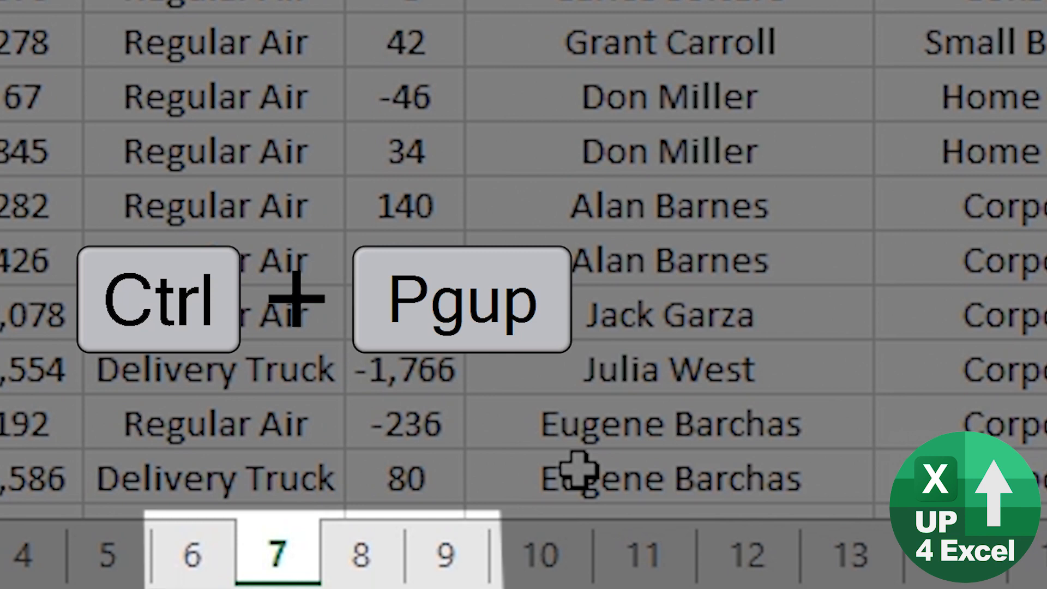